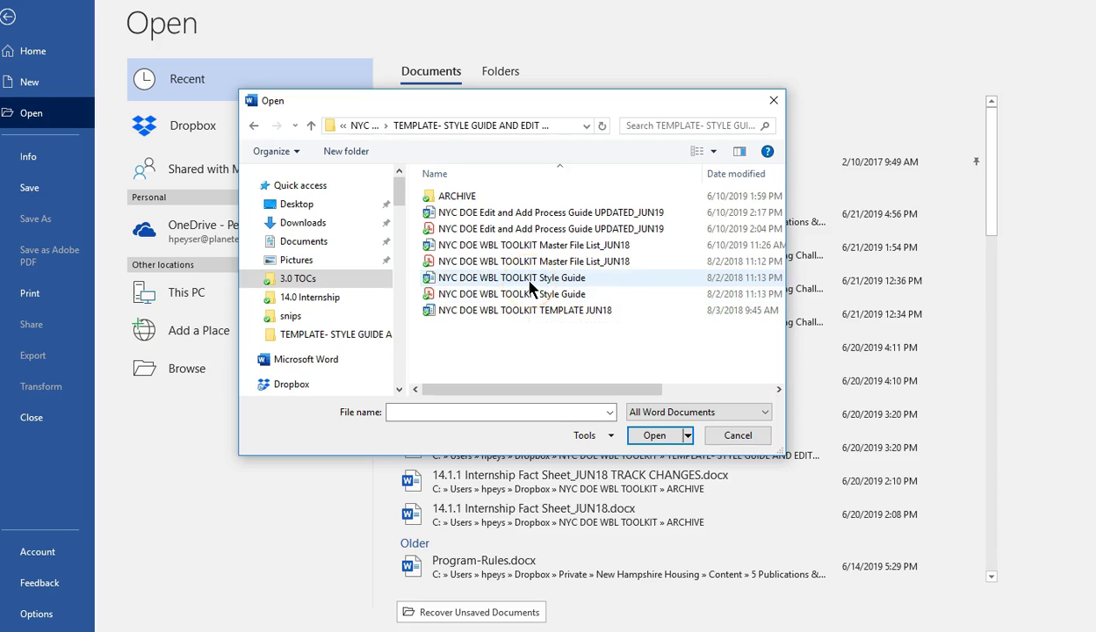
# Open the NYC DOE WBL TOOLKIT Style Guide document and examine its rules for fonts, headers, footers, bullets, footnotes and conventions.
pyautogui.click(505, 353)
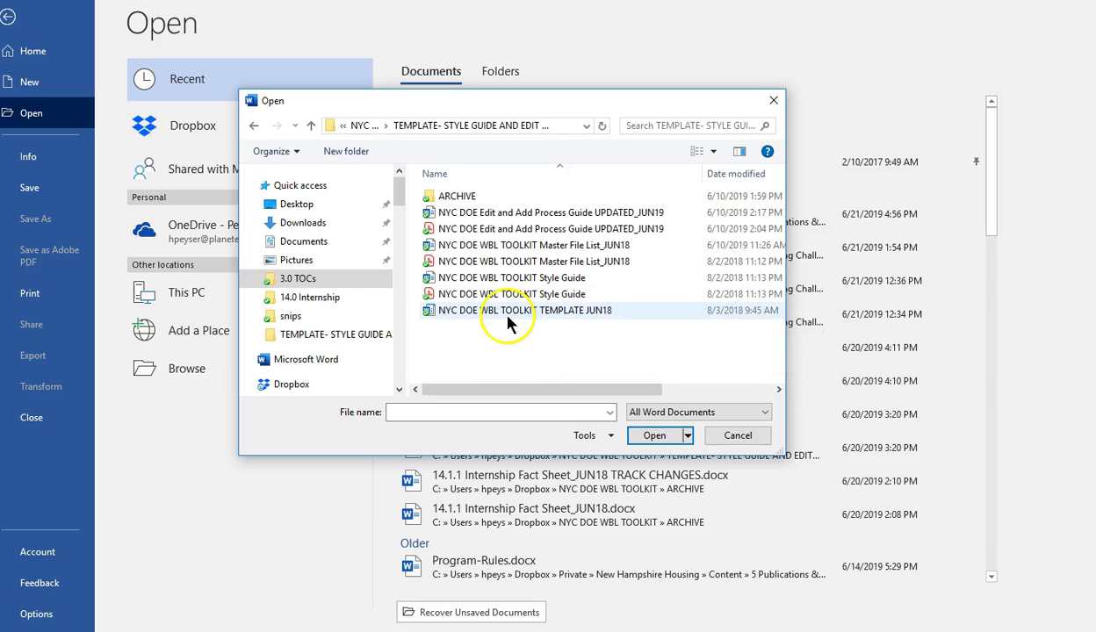
pyautogui.doubleClick(506, 312)
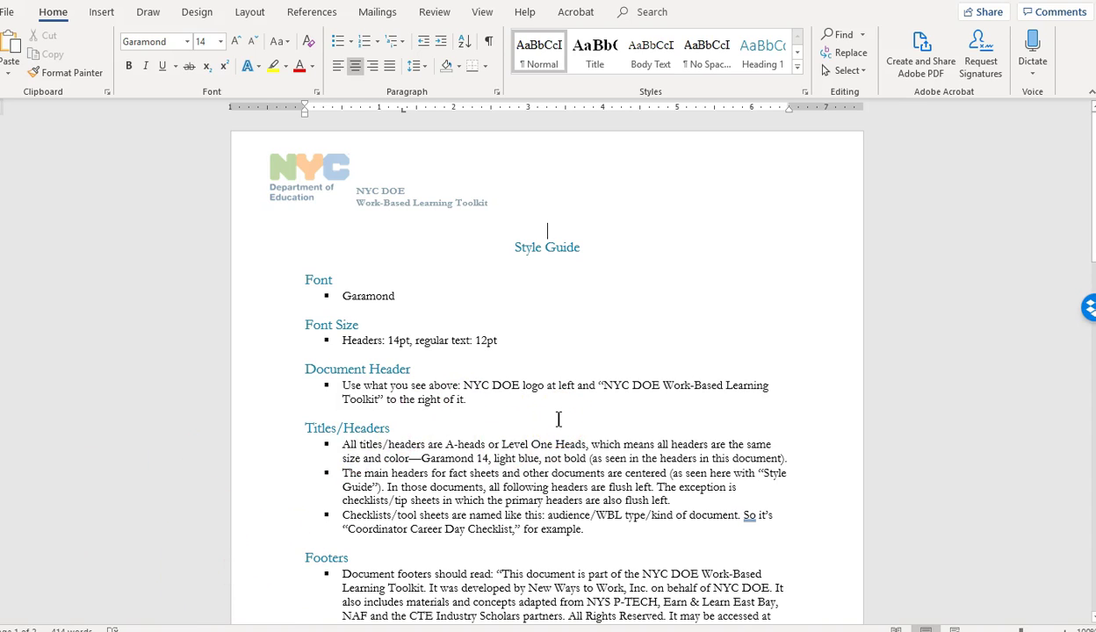
pyautogui.scroll(-5, 480, 267)
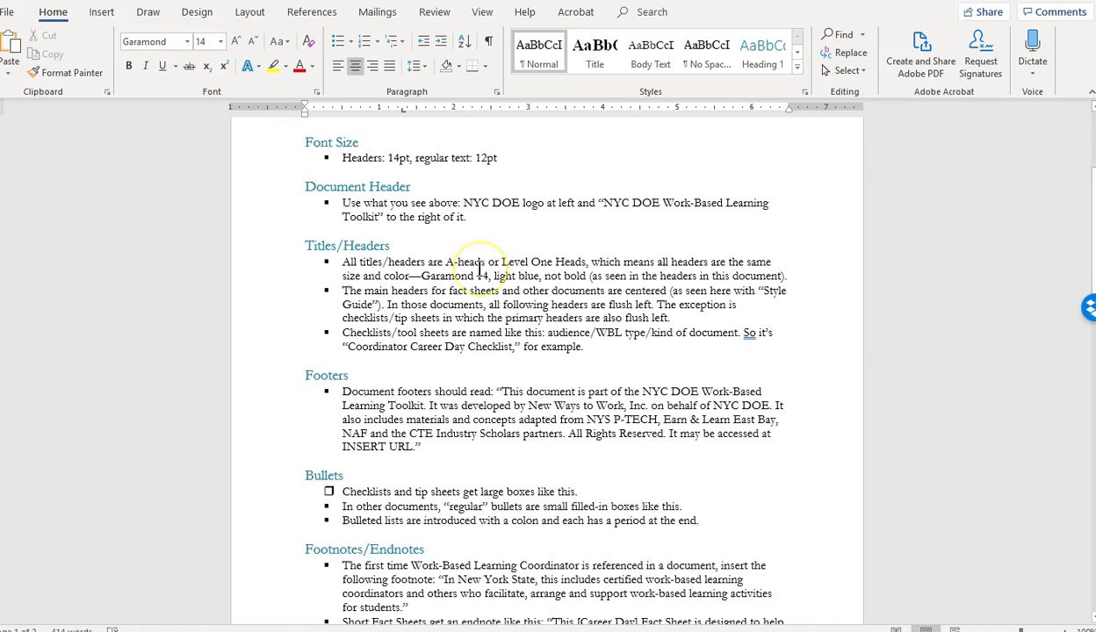
pyautogui.scroll(4, 479, 267)
pyautogui.click(501, 204)
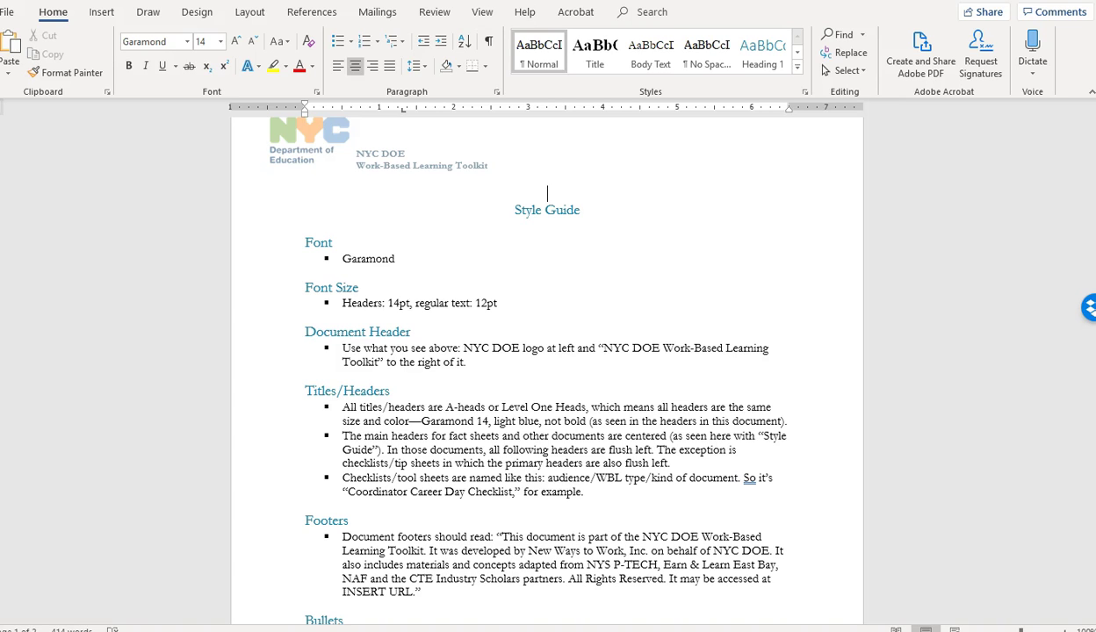
pyautogui.scroll(-1, 430, 516)
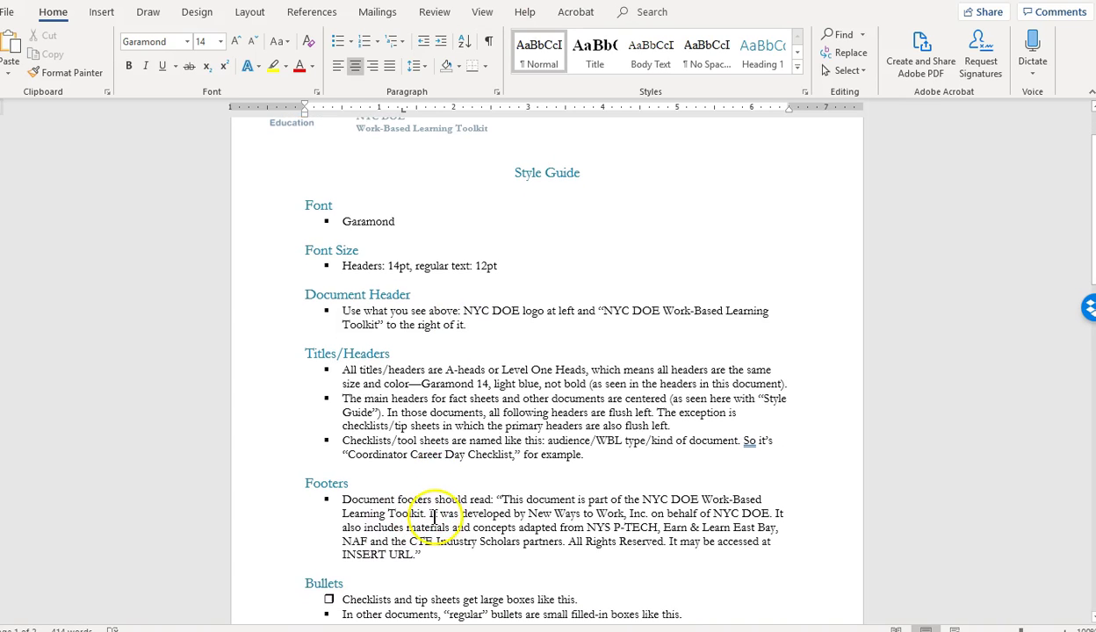
pyautogui.click(369, 222)
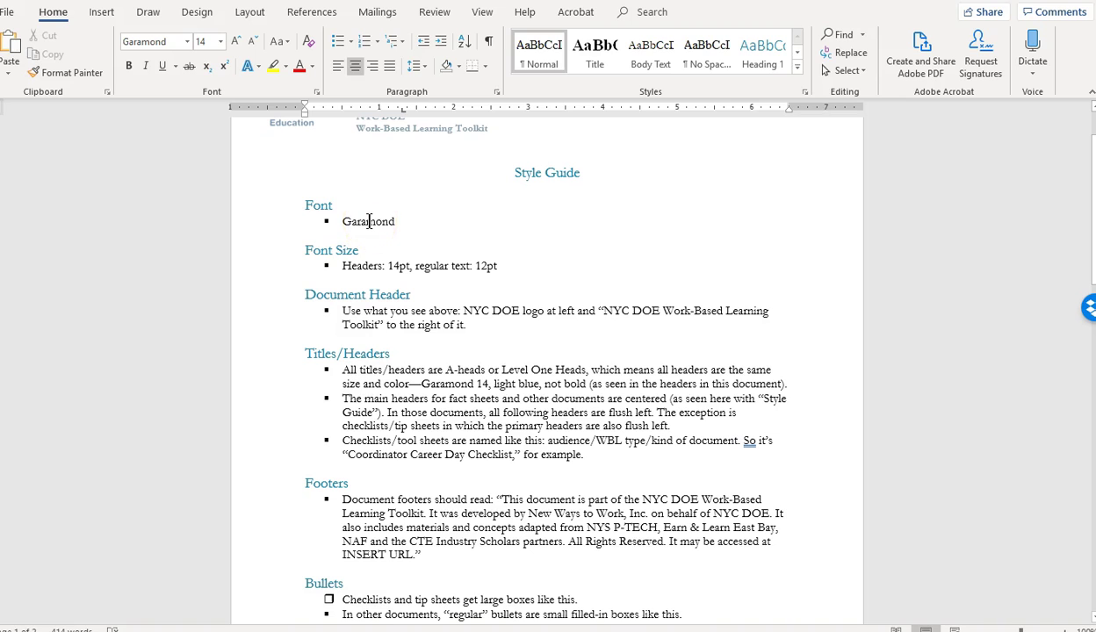
pyautogui.scroll(2, 381, 386)
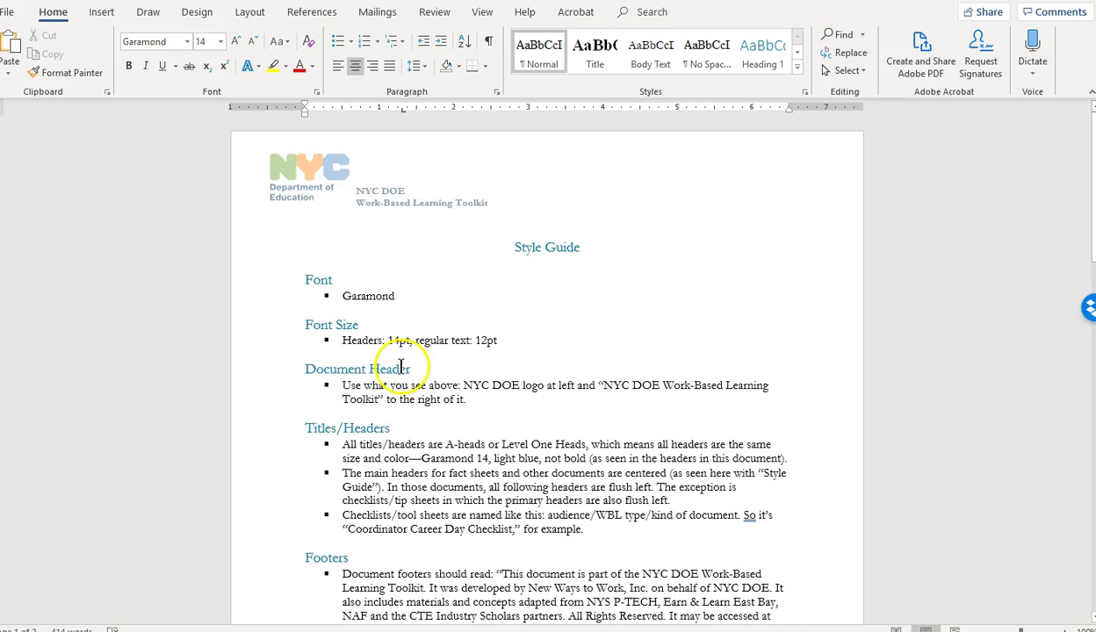
pyautogui.scroll(-5, 448, 387)
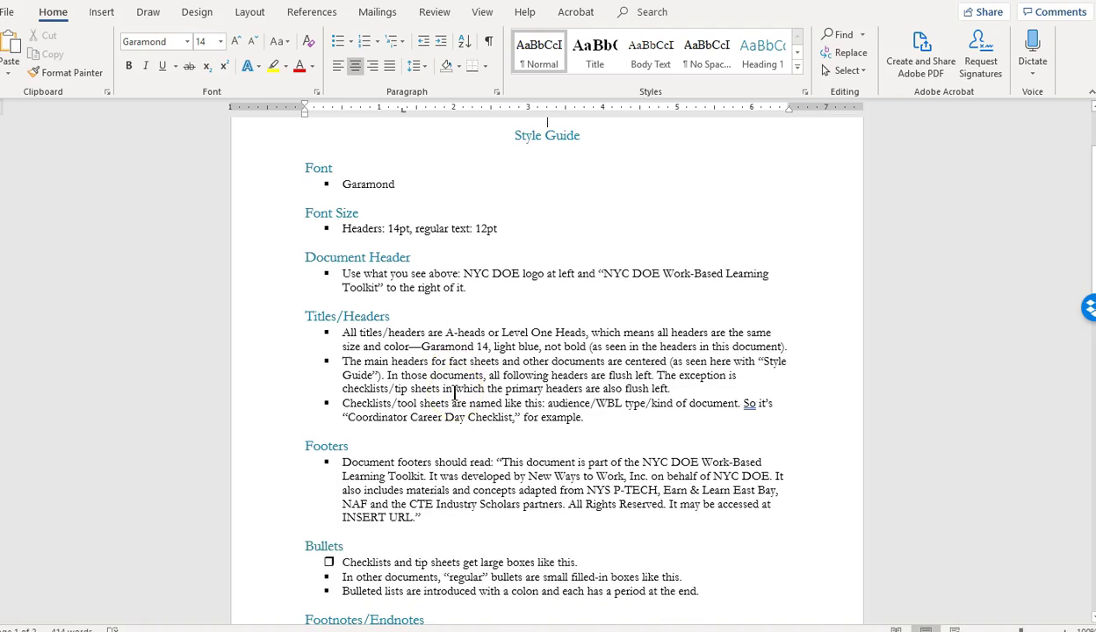
pyautogui.scroll(-3, 453, 393)
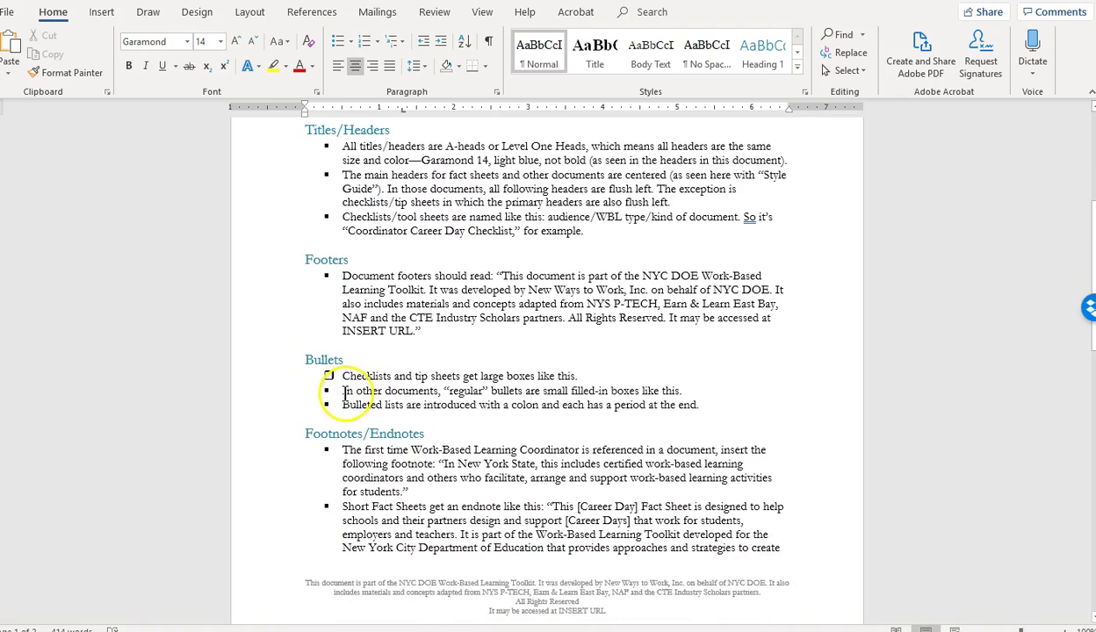
pyautogui.scroll(-12, 344, 392)
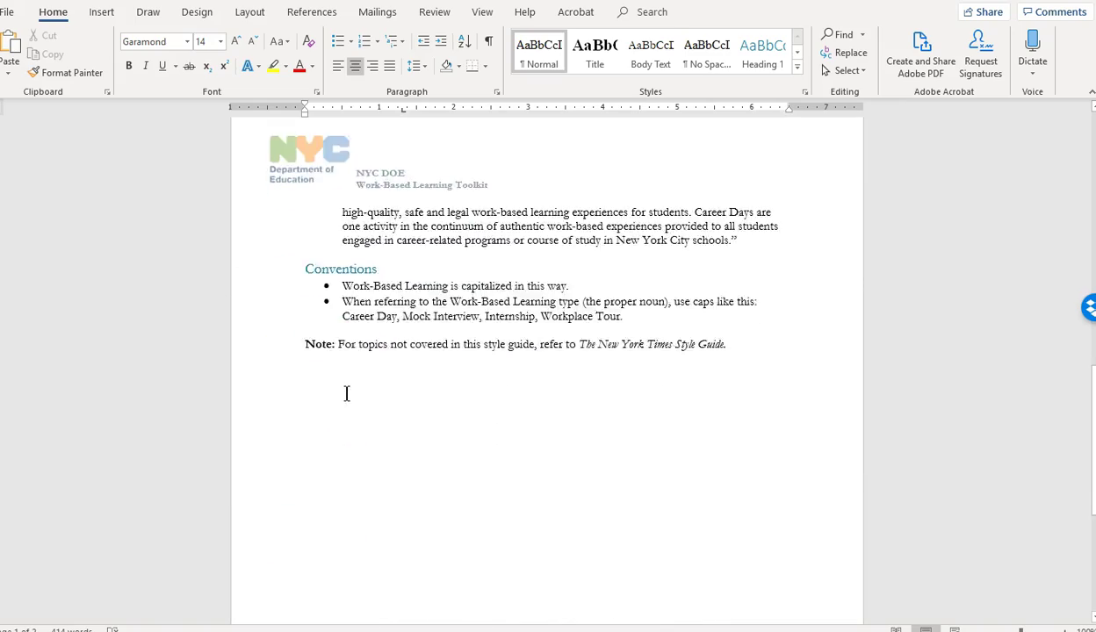
pyautogui.scroll(20, 346, 393)
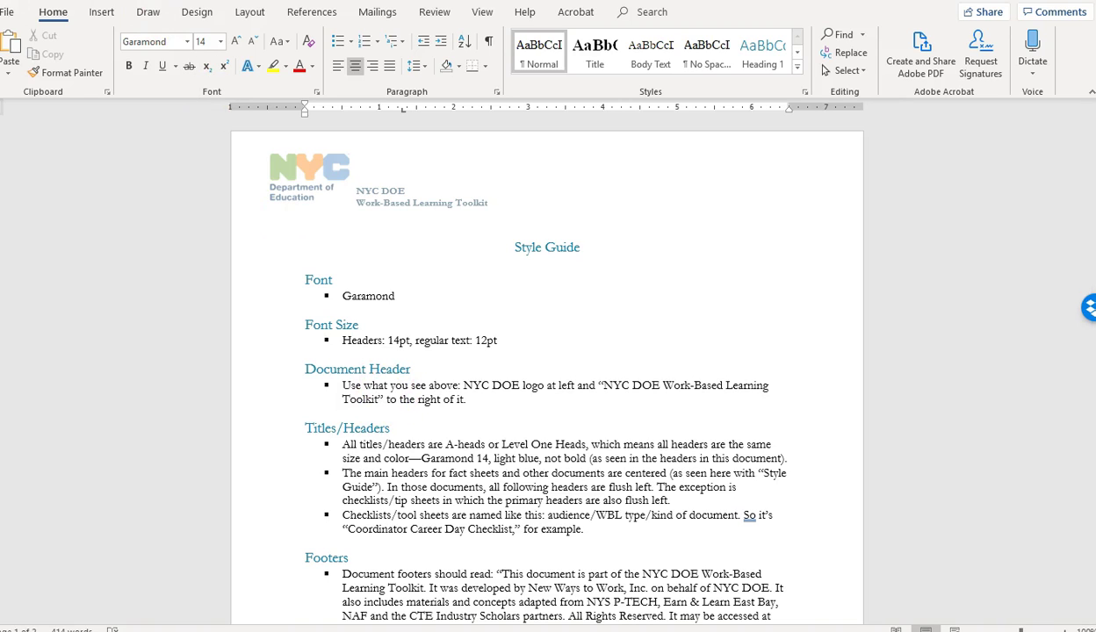
# Open the NYC DOE WBL TOOLKIT TEMPLATE JUN18 file and check its page header and footer.
pyautogui.click(7, 16)
pyautogui.click(6, 16)
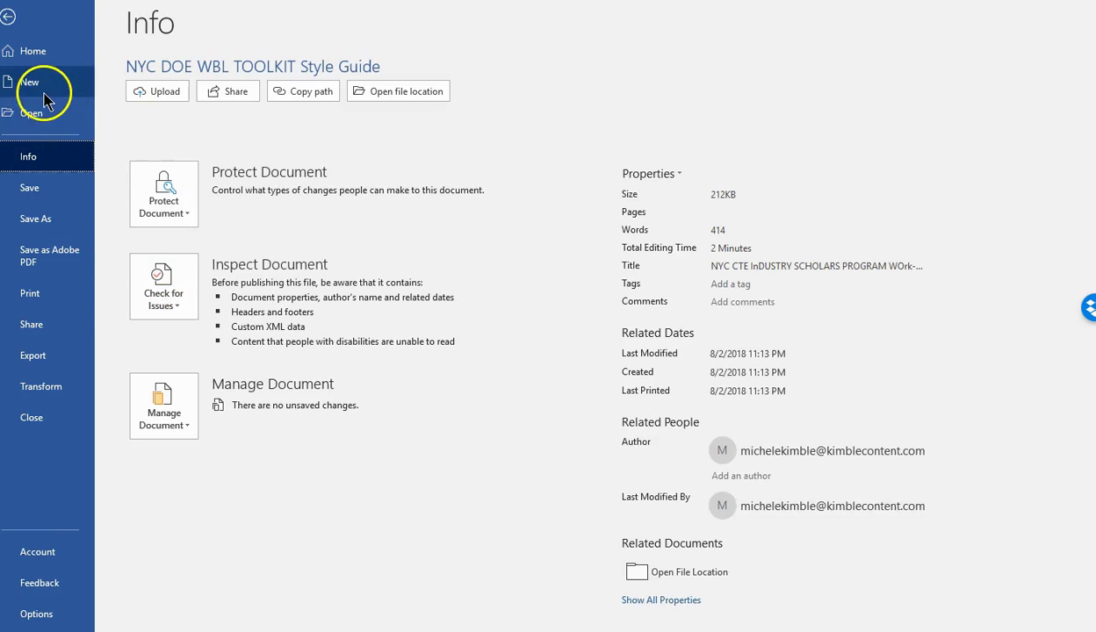
pyautogui.click(36, 123)
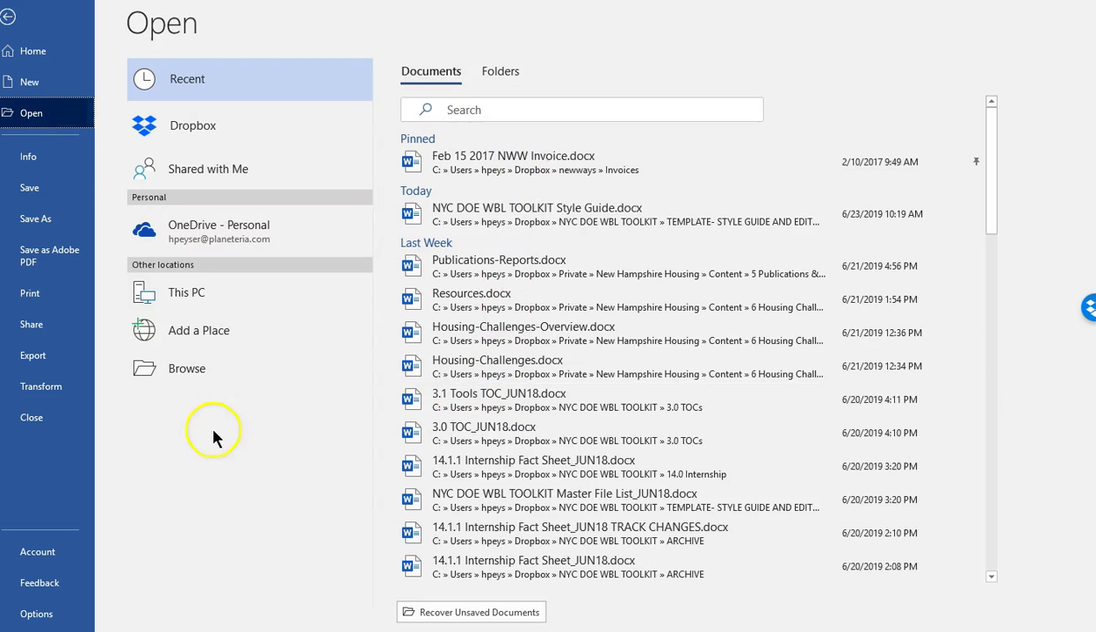
pyautogui.click(175, 367)
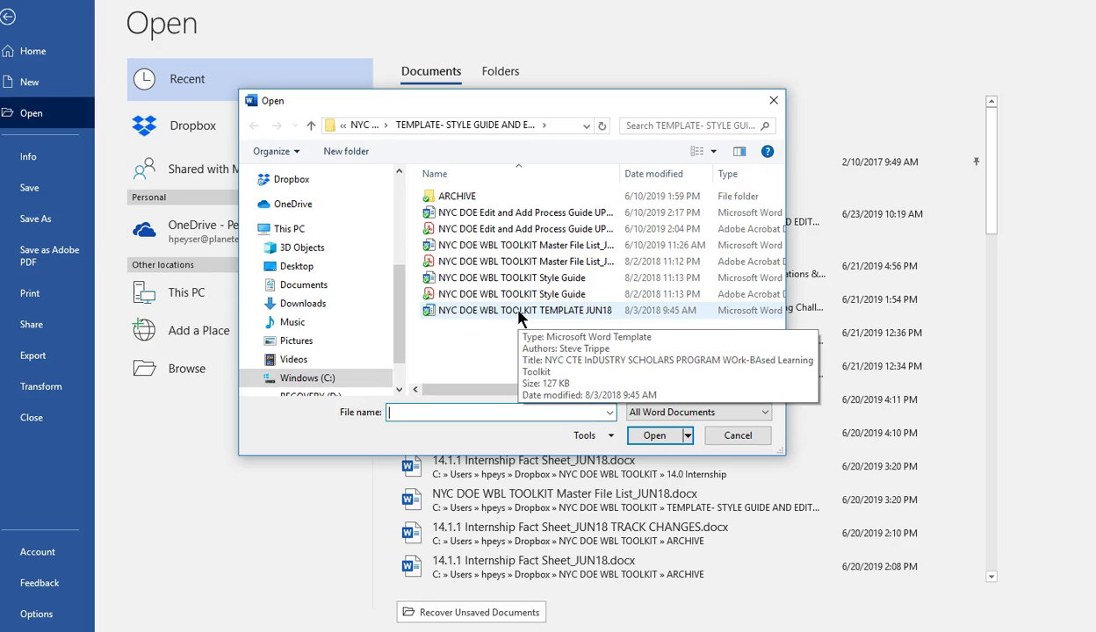
pyautogui.doubleClick(519, 312)
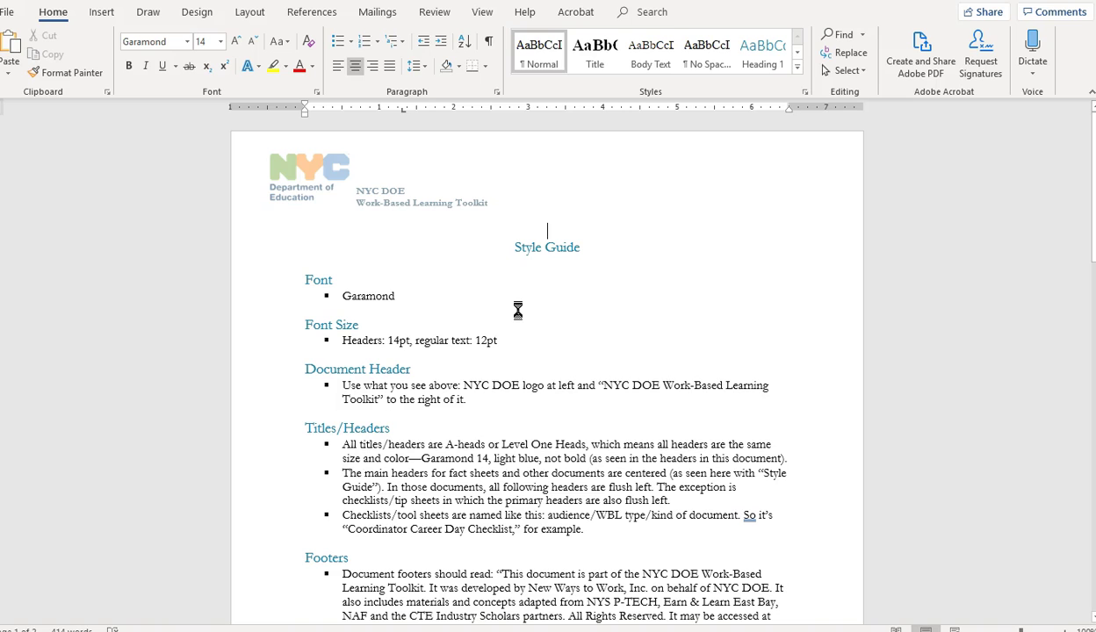
pyautogui.click(488, 432)
pyautogui.hotkey('ctrl', 'a')
pyautogui.press('Delete')
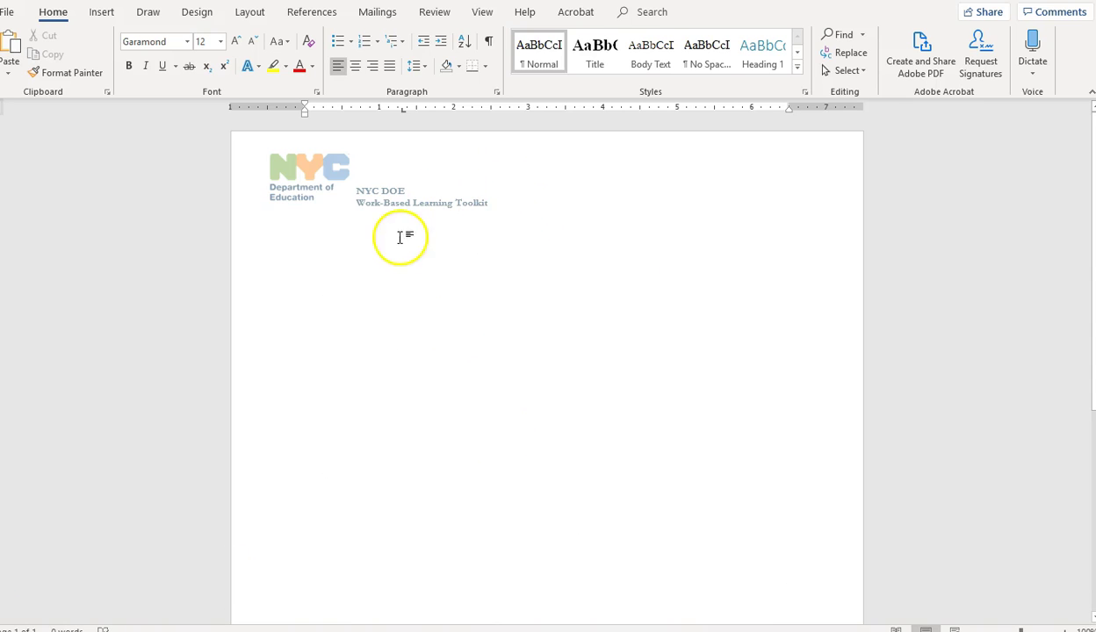
pyautogui.scroll(-7, 392, 208)
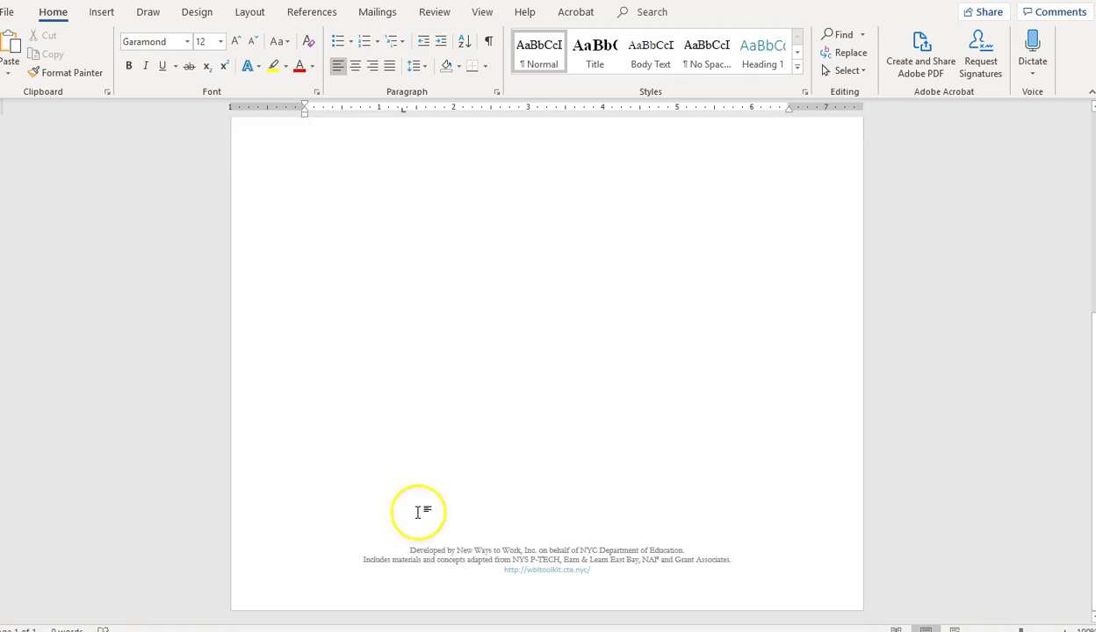
pyautogui.scroll(7, 356, 575)
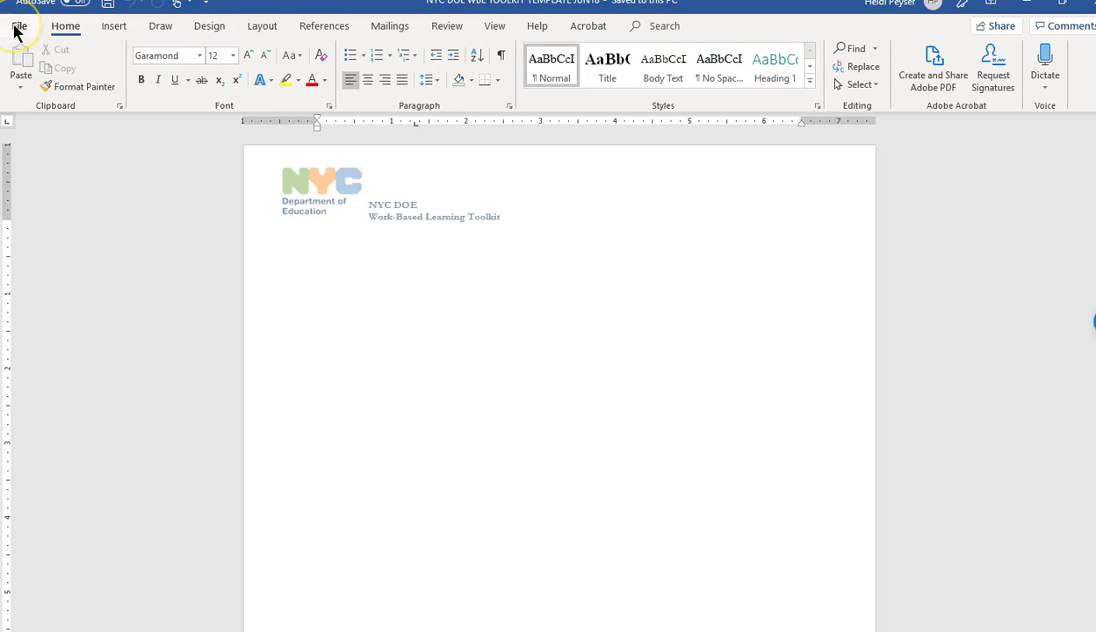
# Start saving the template under a new name and check the existing numbered files in the 14.0 Internship folder in File Explorer.
pyautogui.click(14, 29)
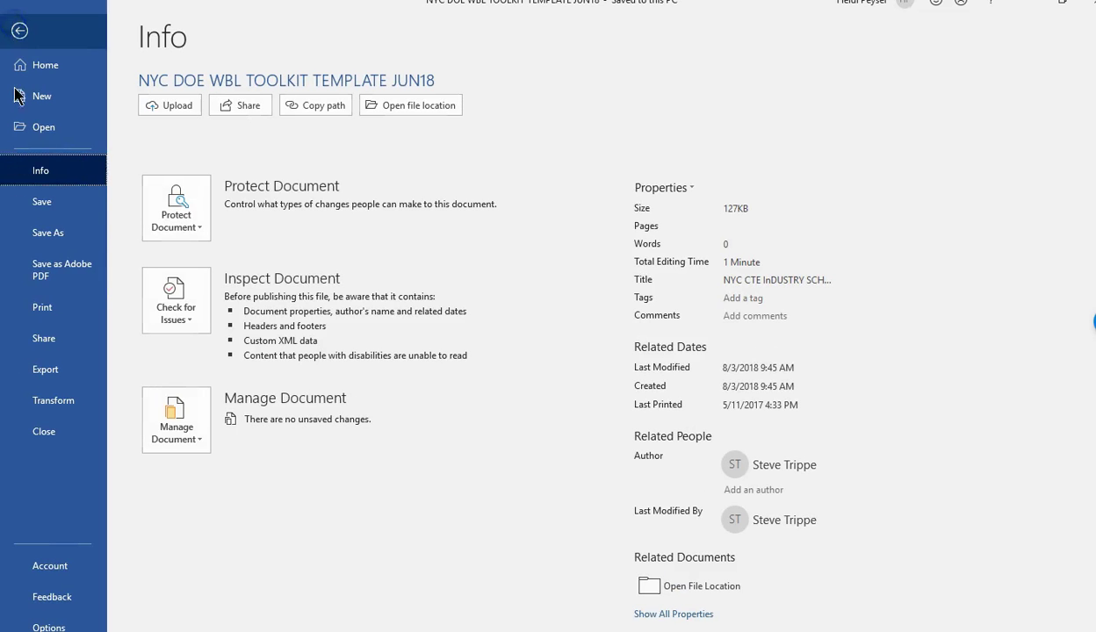
pyautogui.click(63, 235)
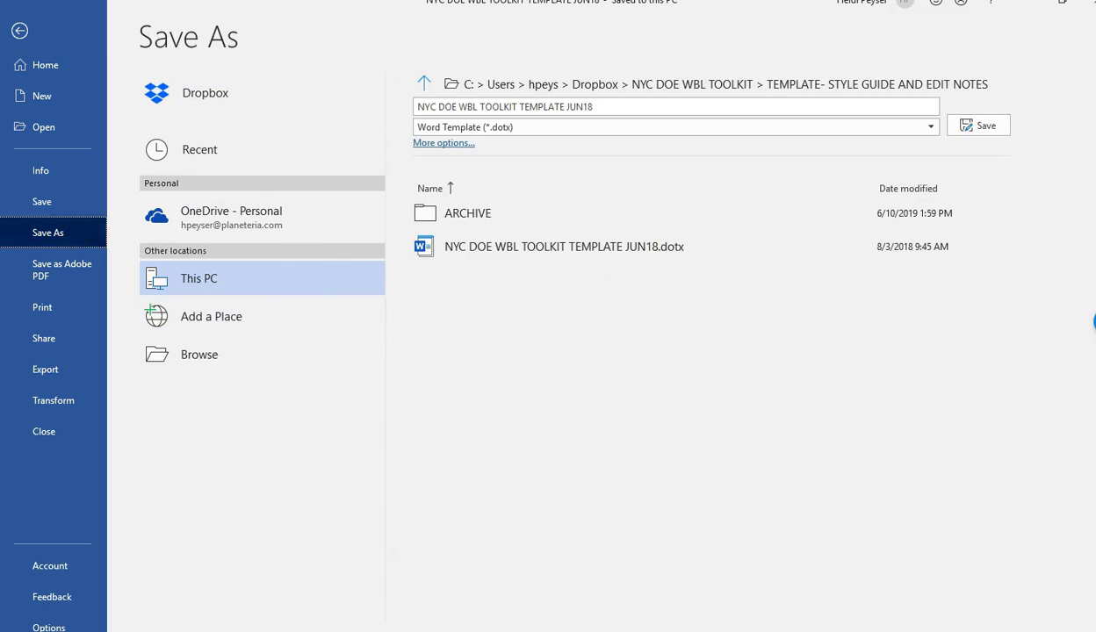
pyautogui.moveTo(376, 631)
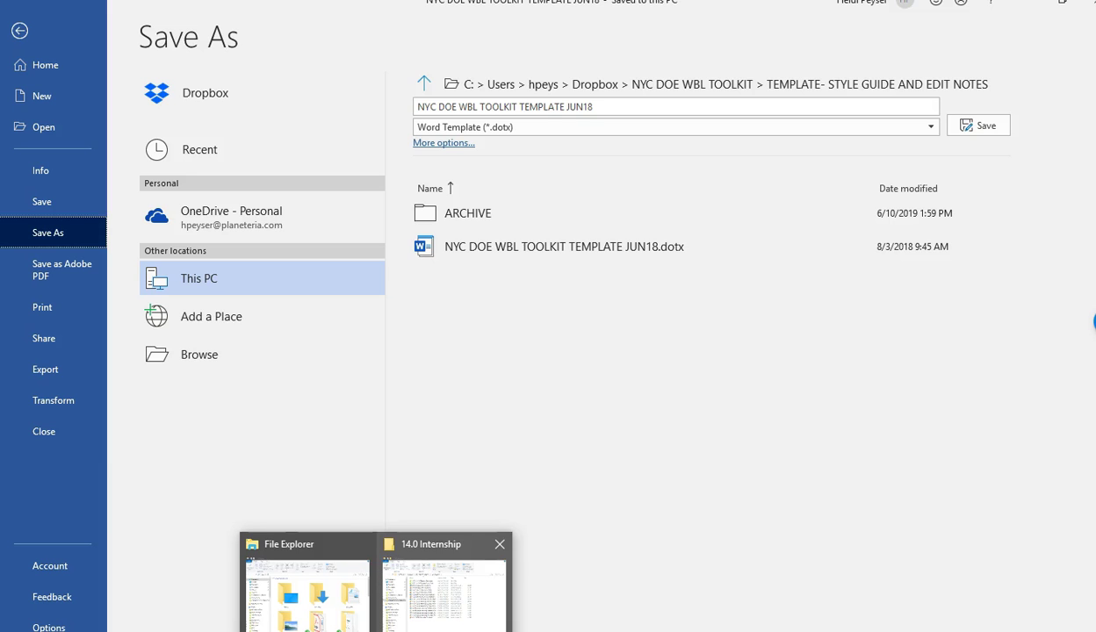
pyautogui.moveTo(443, 593)
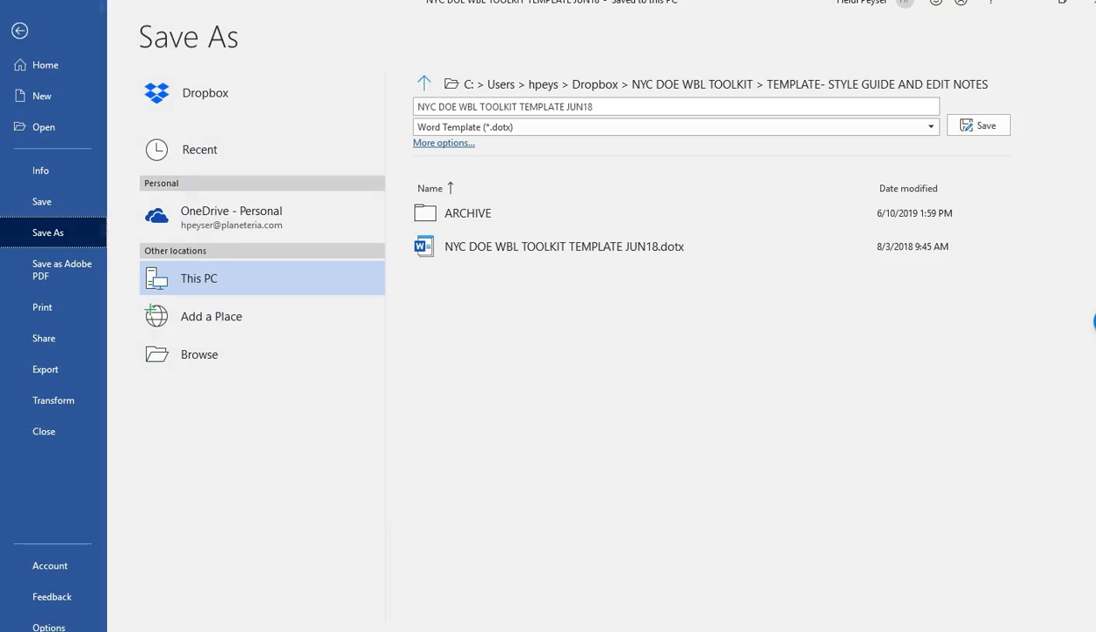
pyautogui.click(465, 544)
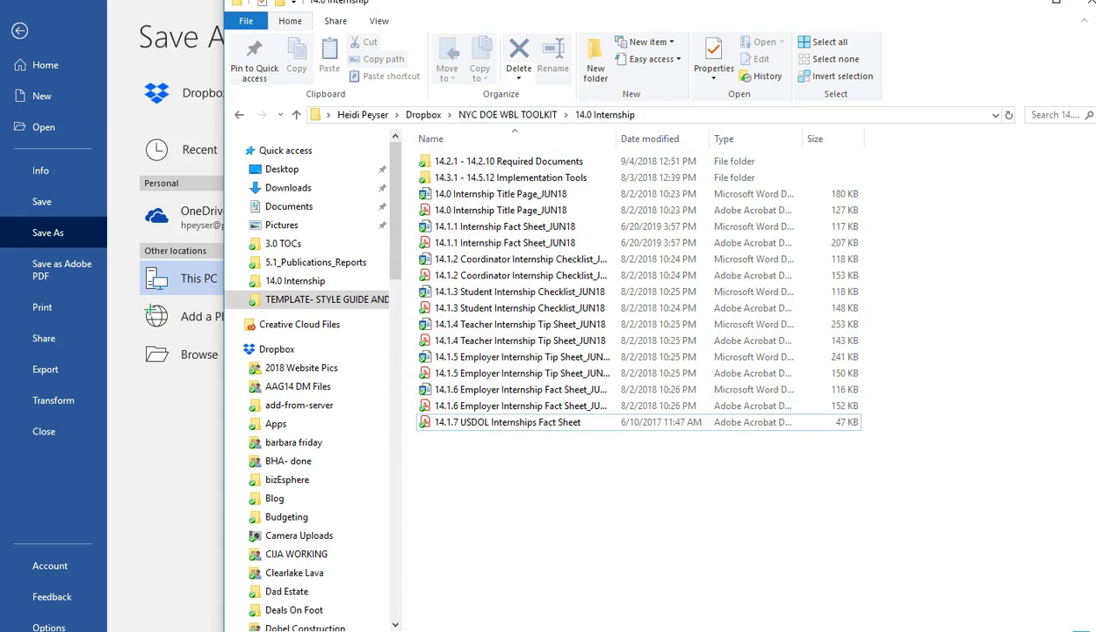
pyautogui.moveTo(414, 631)
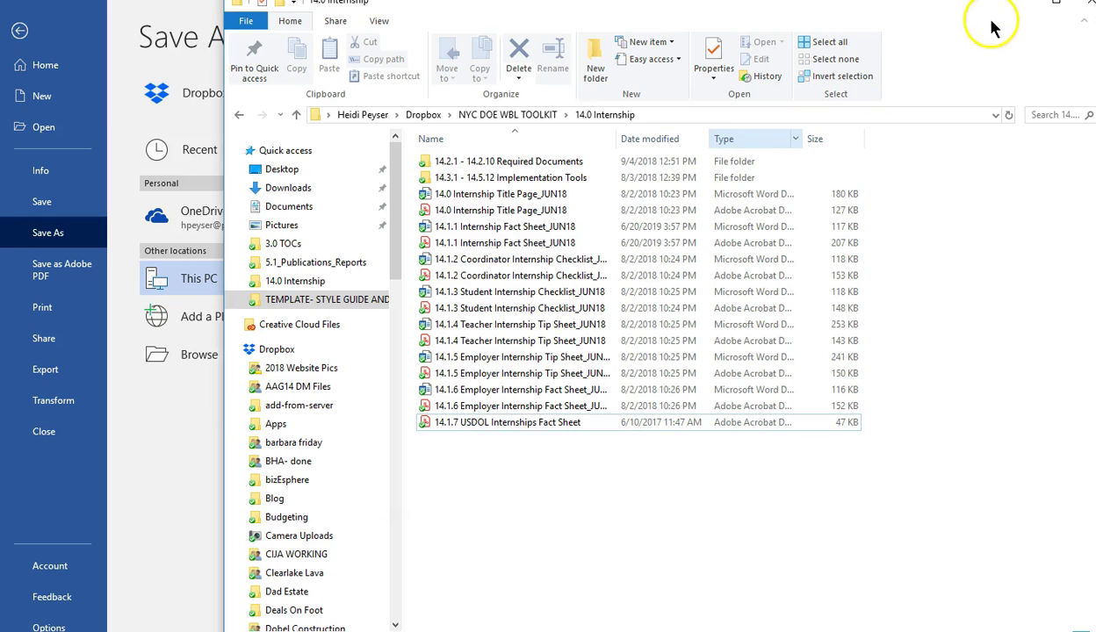
pyautogui.click(171, 437)
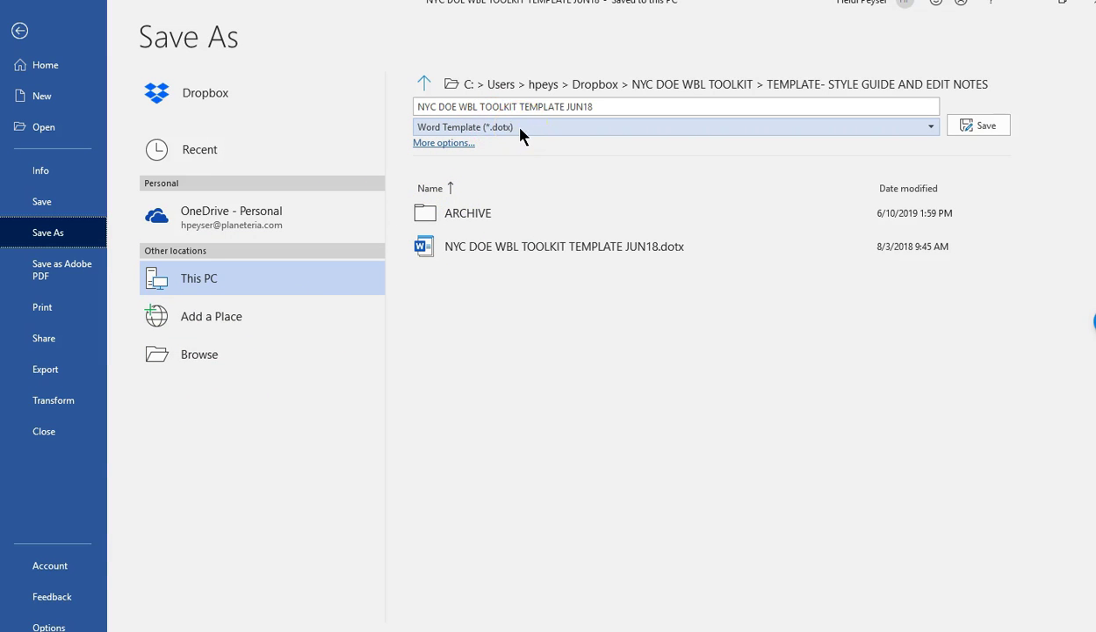
# Set the save location to the 14.0 Internship folder in NYC DOE WBL TOOLKIT and the file type to Word Document.
pyautogui.click(469, 129)
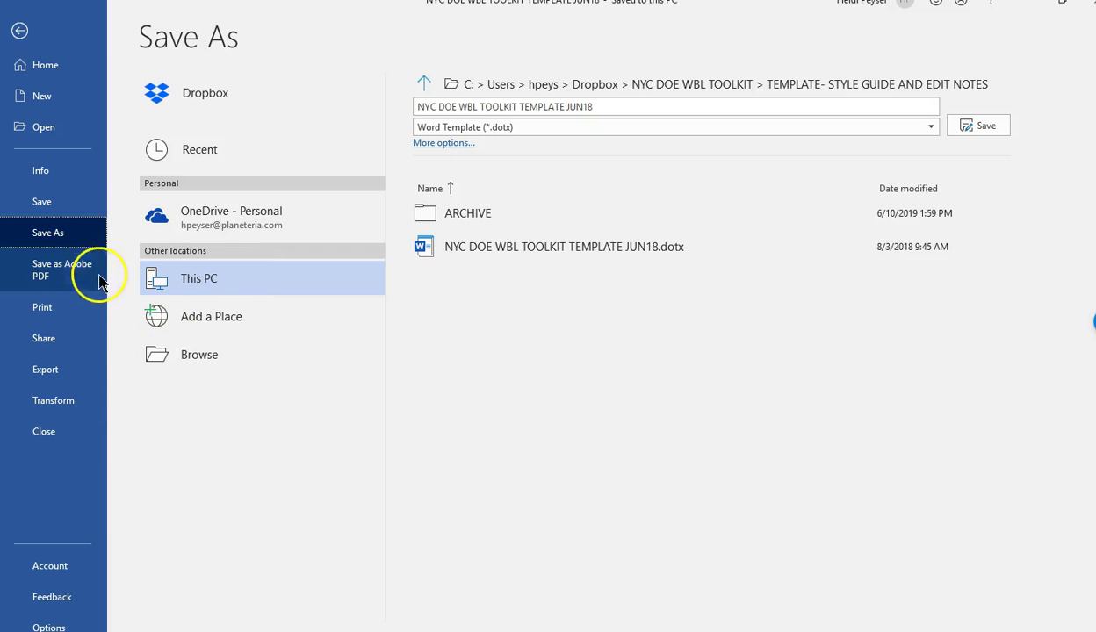
pyautogui.click(200, 356)
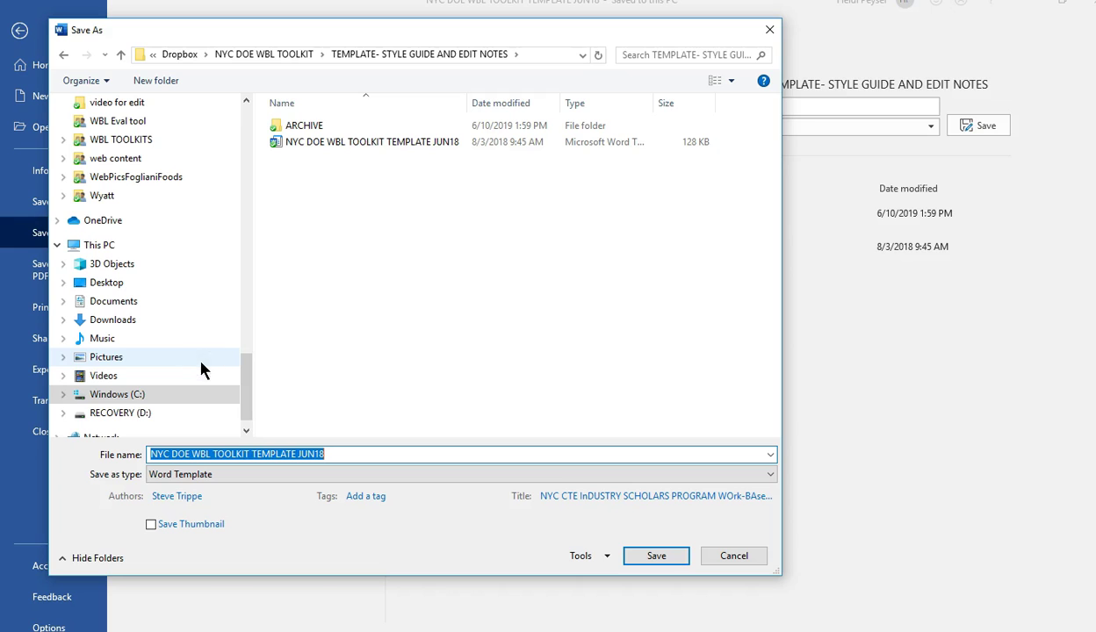
pyautogui.click(289, 54)
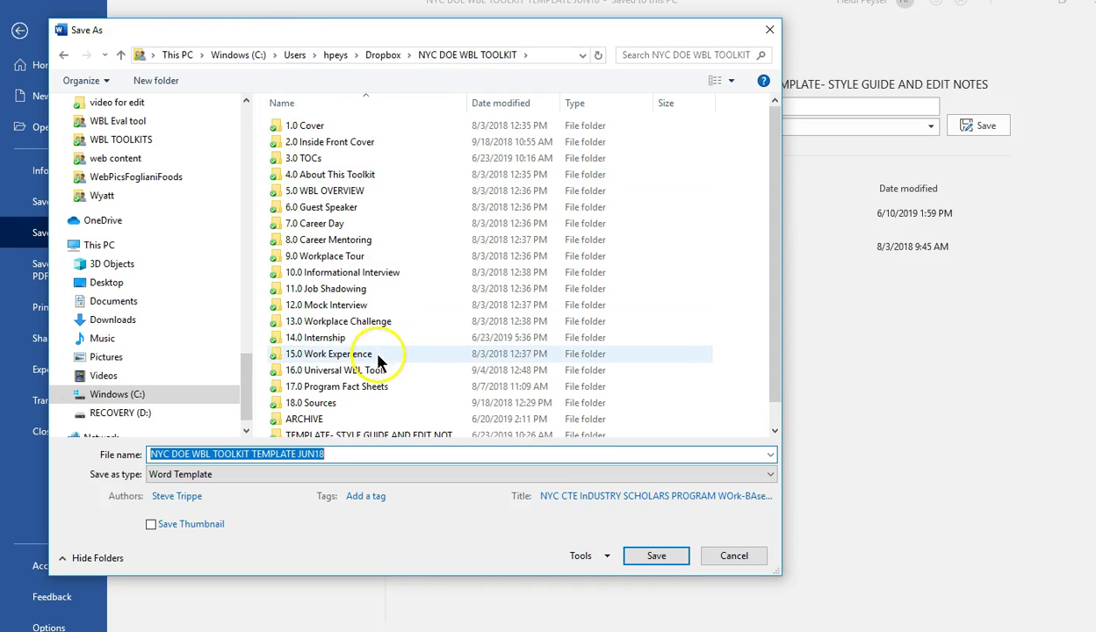
pyautogui.doubleClick(367, 338)
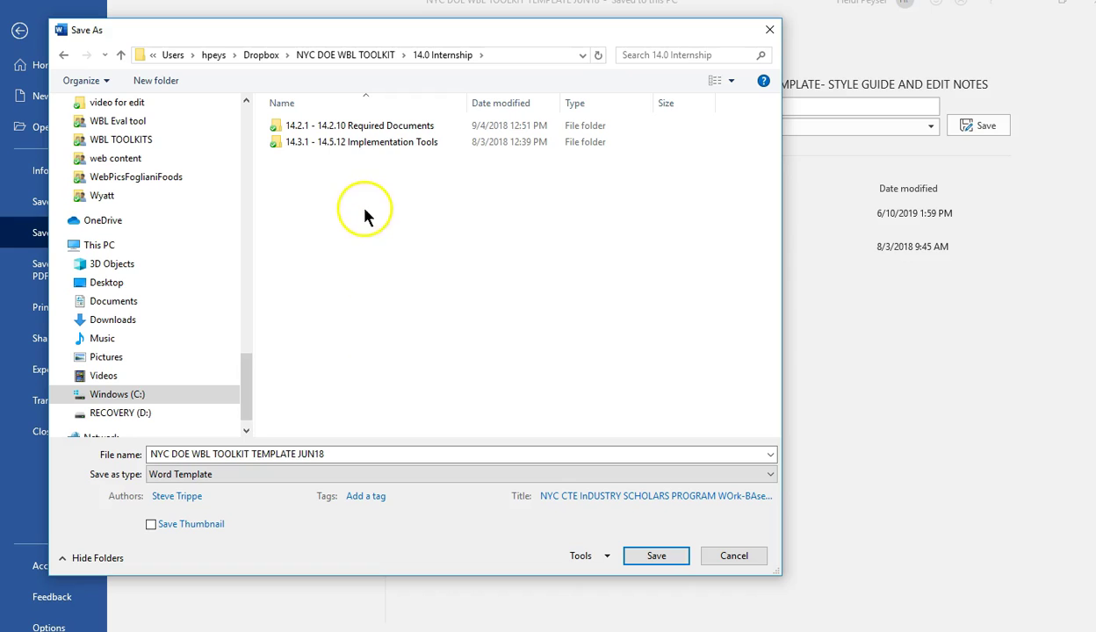
pyautogui.click(215, 474)
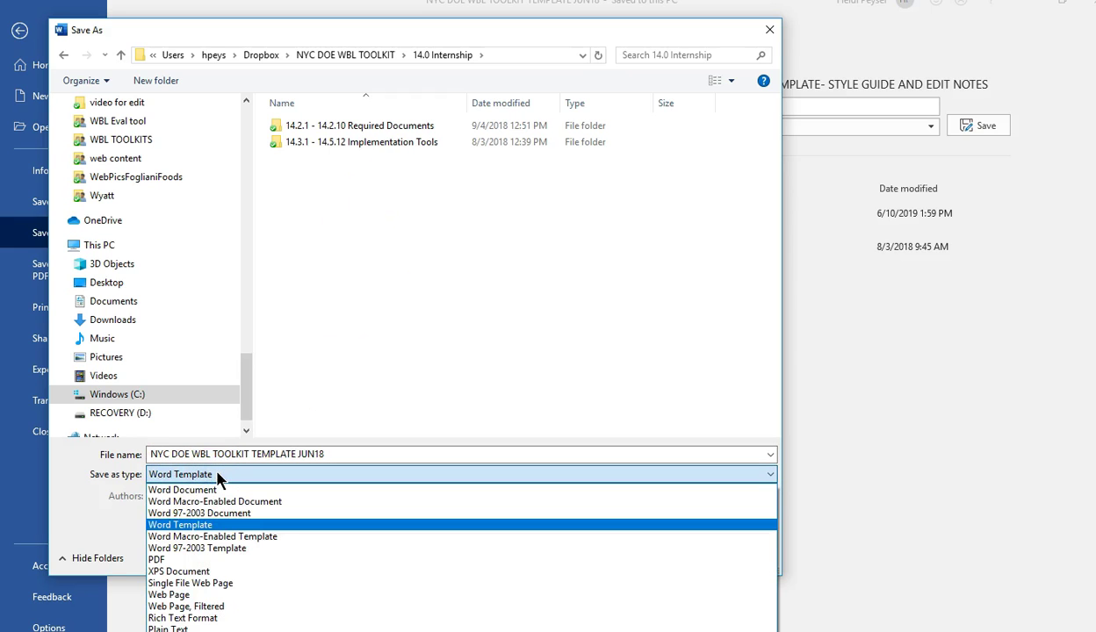
pyautogui.click(227, 490)
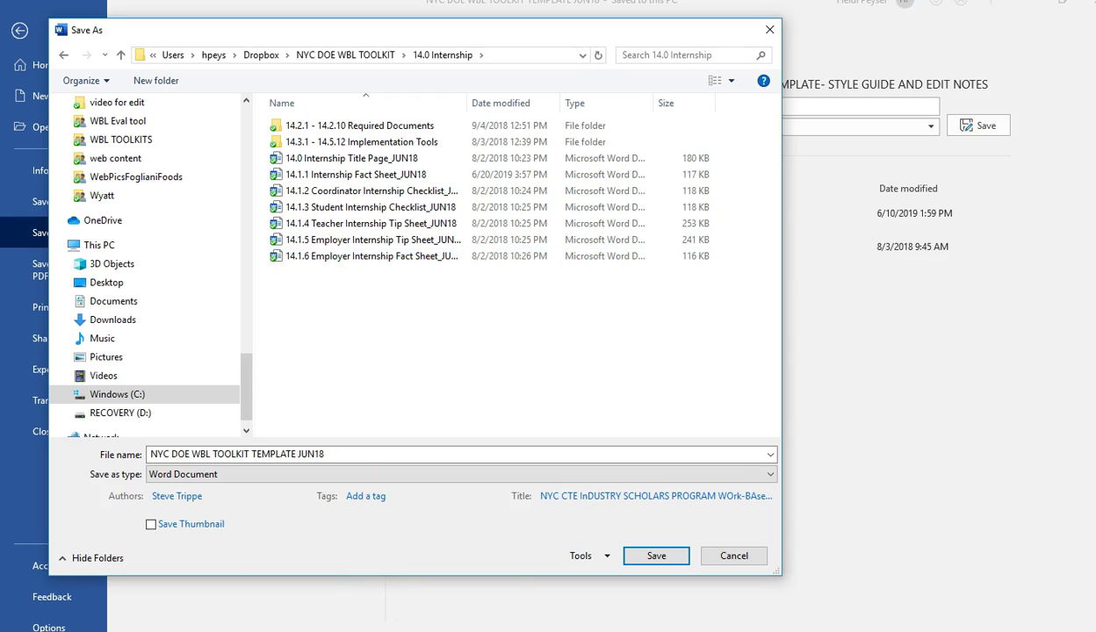
# Reuse the name of the 14.1.6 Employer Internship Fact Sheet file for the new document and change its number to 14.1.8.
pyautogui.moveTo(376, 629)
pyautogui.click(324, 257)
pyautogui.click(176, 456)
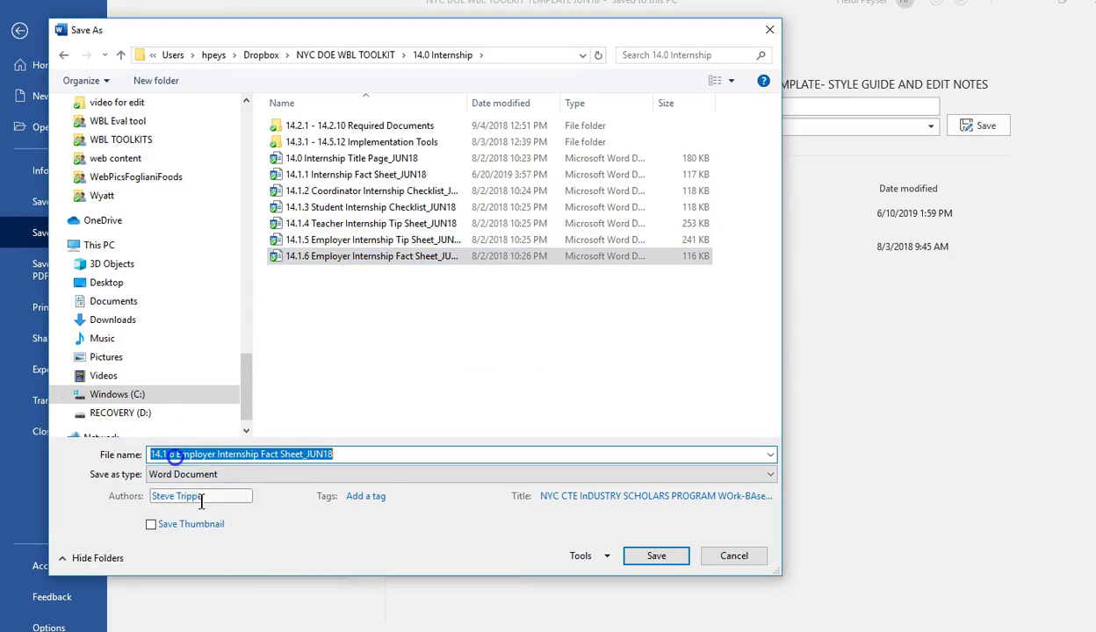
pyautogui.press('Right')
pyautogui.press('Left')
pyautogui.press('Left')
pyautogui.press('Left')
pyautogui.press('Left')
pyautogui.press('Left')
pyautogui.press('Left')
pyautogui.press('Left')
pyautogui.press('Left')
pyautogui.press('Left')
pyautogui.press('Left')
pyautogui.press('Left')
pyautogui.press('Left')
pyautogui.press('Left')
pyautogui.press('Left')
pyautogui.press('Left')
pyautogui.press('Left')
pyautogui.press('Left')
pyautogui.press('Left')
pyautogui.press('Left')
pyautogui.press('Left')
pyautogui.press('Left')
pyautogui.press('Left')
pyautogui.press('Left')
pyautogui.press('Left')
pyautogui.press('Right')
pyautogui.press('BackSpace')
pyautogui.press('BackSpace')
pyautogui.write('8 /')
# Replace the word Employer with Sample to make the name 14.1.8 Sample Internship Fact Sheet_JUN18, and save the document.
pyautogui.press('Right')
pyautogui.press('Left')
pyautogui.press('Left')
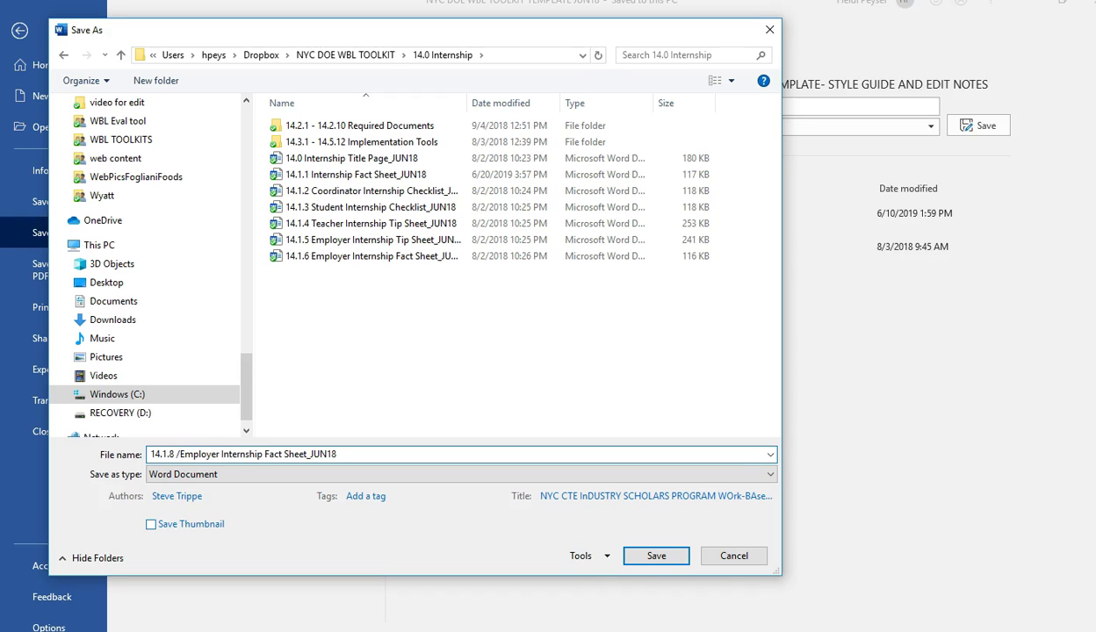
pyautogui.hotkey('shift', 'Right')
pyautogui.hotkey('shift', 'Right')
pyautogui.hotkey('shift', 'Right')
pyautogui.hotkey('shift', 'Right')
pyautogui.hotkey('shift', 'Right')
pyautogui.hotkey('shift', 'Right')
pyautogui.hotkey('shift', 'Right')
pyautogui.hotkey('shift', 'Right')
pyautogui.hotkey('shift', 'Right')
pyautogui.write('Sample')
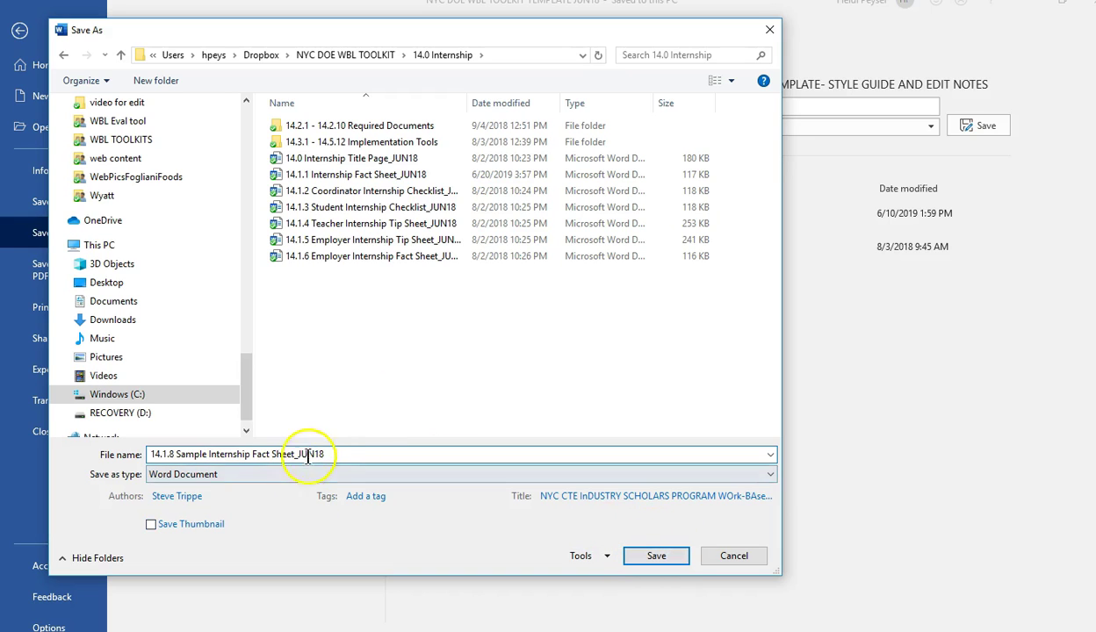
pyautogui.click(657, 556)
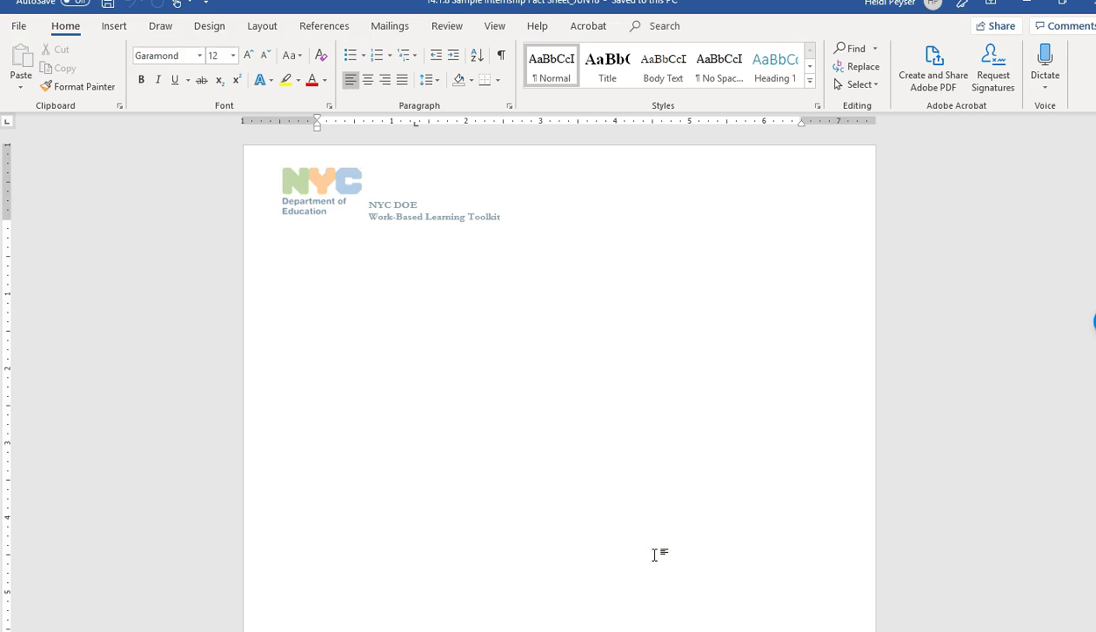
# Fill the document body with the text "Sample content", copied and pasted onto several lines.
pyautogui.click(557, 424)
pyautogui.write('Sample content')
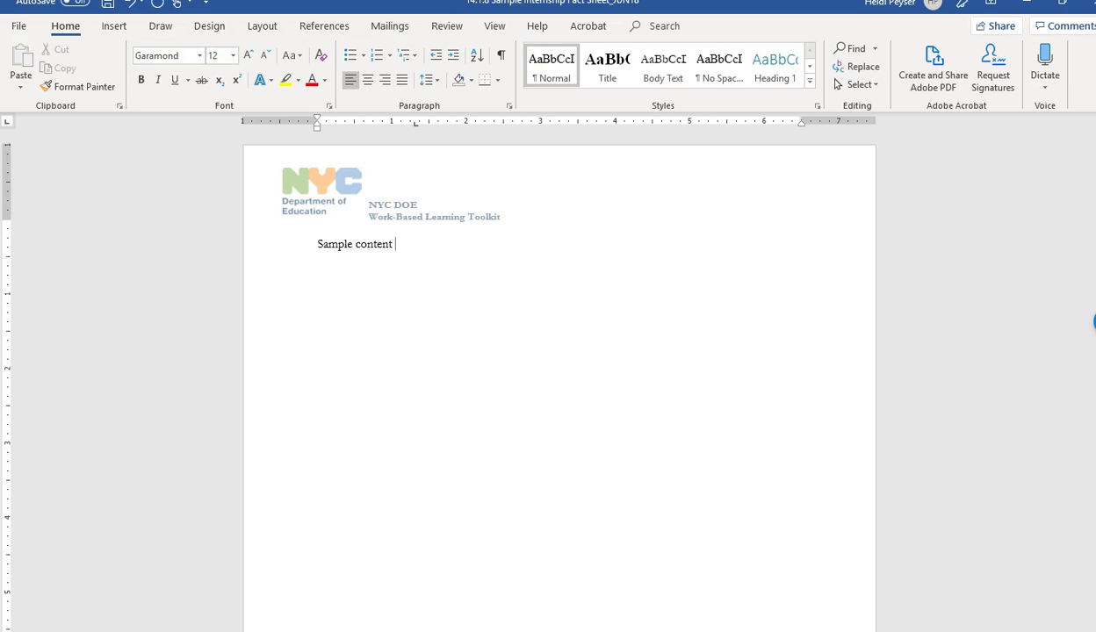
pyautogui.hotkey('ctrl', 'a')
pyautogui.hotkey('ctrl', 'c')
pyautogui.hotkey('ctrl', 'v')
pyautogui.hotkey('ctrl', 'v')
pyautogui.hotkey('ctrl', 'v')
pyautogui.hotkey('ctrl', 'v')
pyautogui.hotkey('ctrl', 'v')
pyautogui.hotkey('ctrl', 'v')
pyautogui.hotkey('ctrl', 'v')
pyautogui.hotkey('ctrl', 'v')
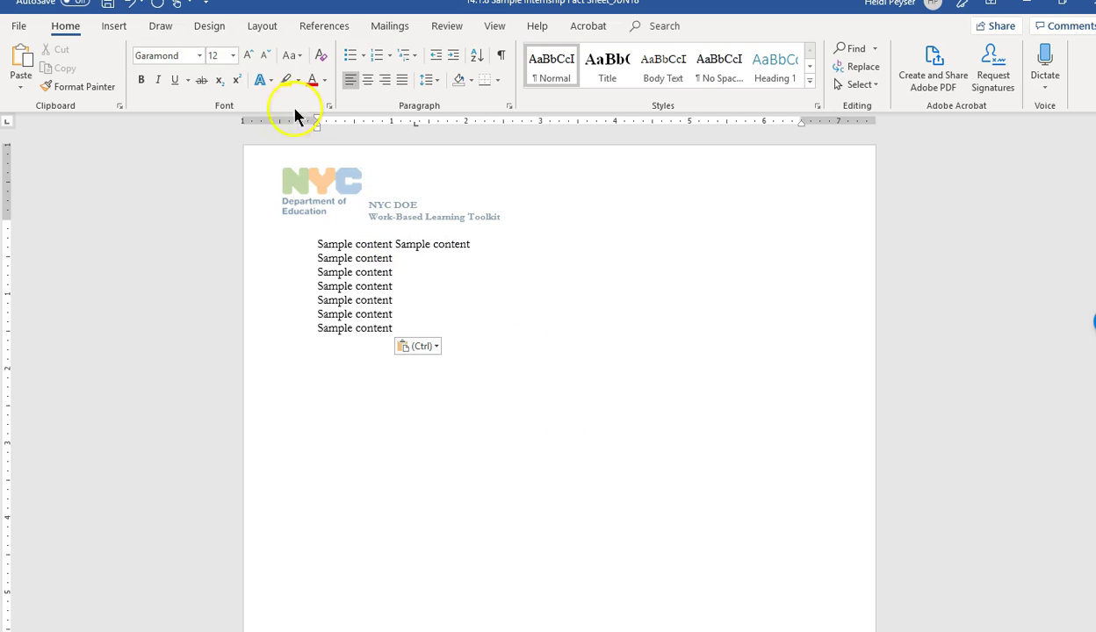
# Save the document as an Adobe PDF named 14.1.8 Sample Internship Fact Sheet_JUN18 in the 14.0 Internship folder.
pyautogui.click(15, 27)
pyautogui.click(32, 208)
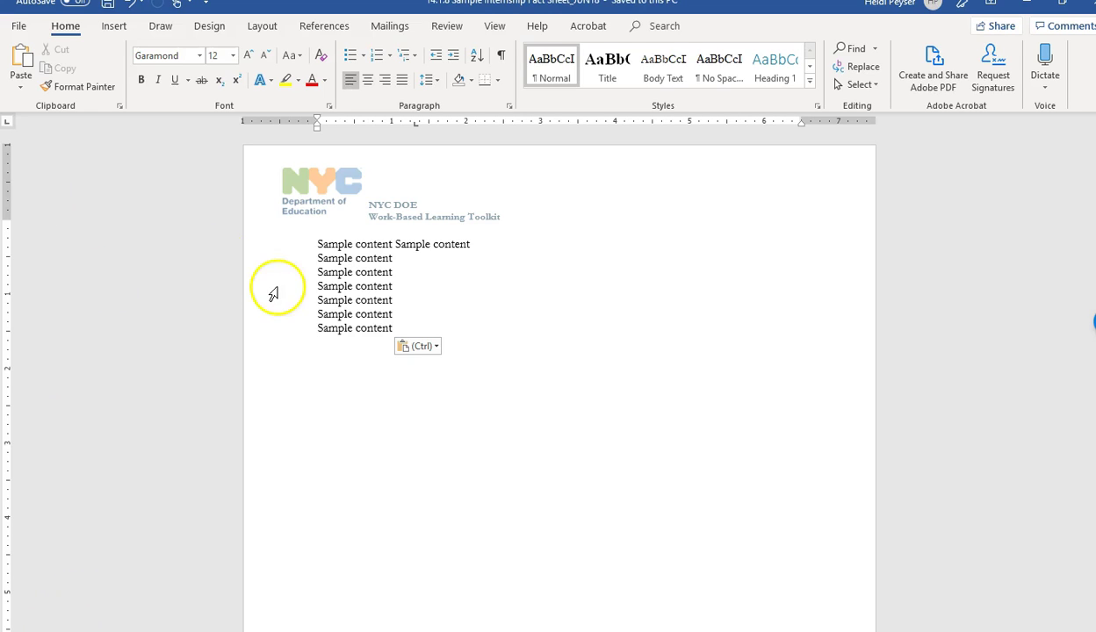
pyautogui.click(20, 28)
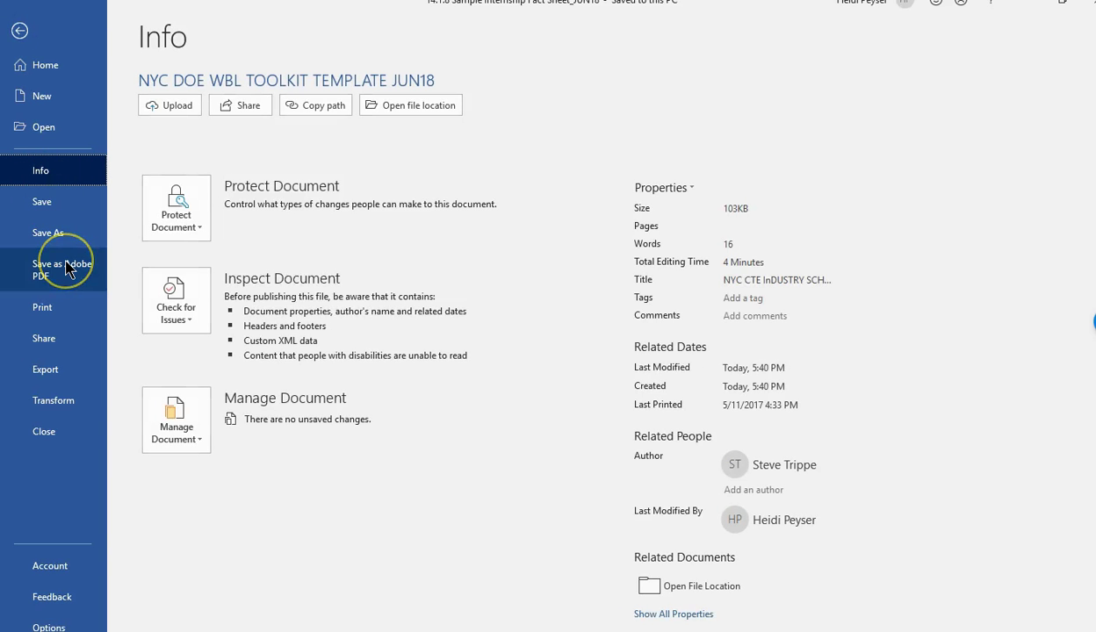
pyautogui.press('Escape')
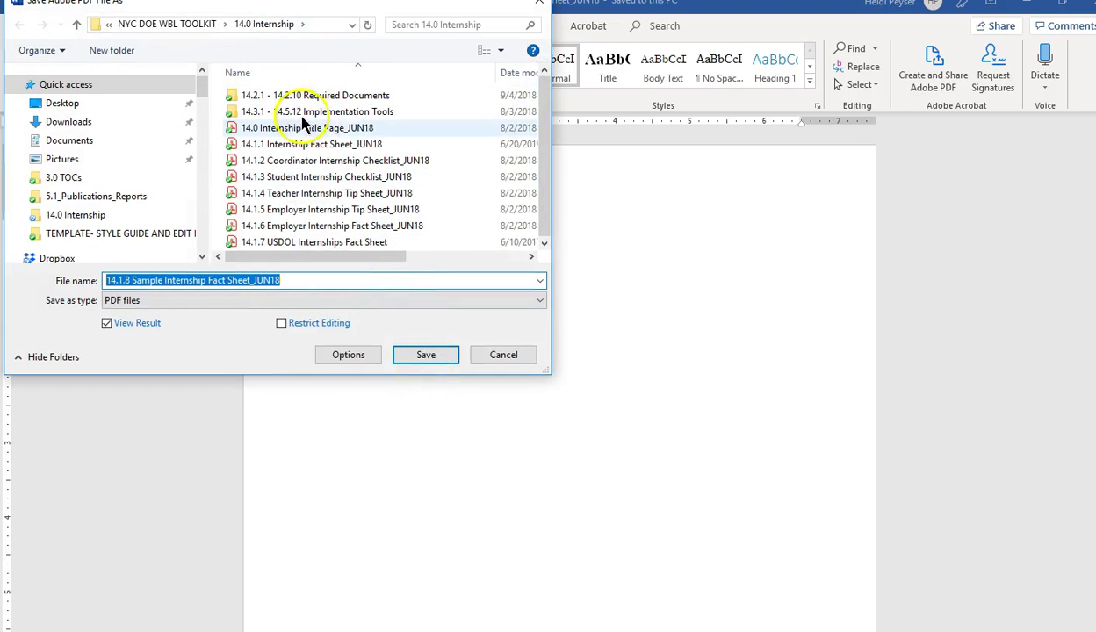
pyautogui.click(423, 360)
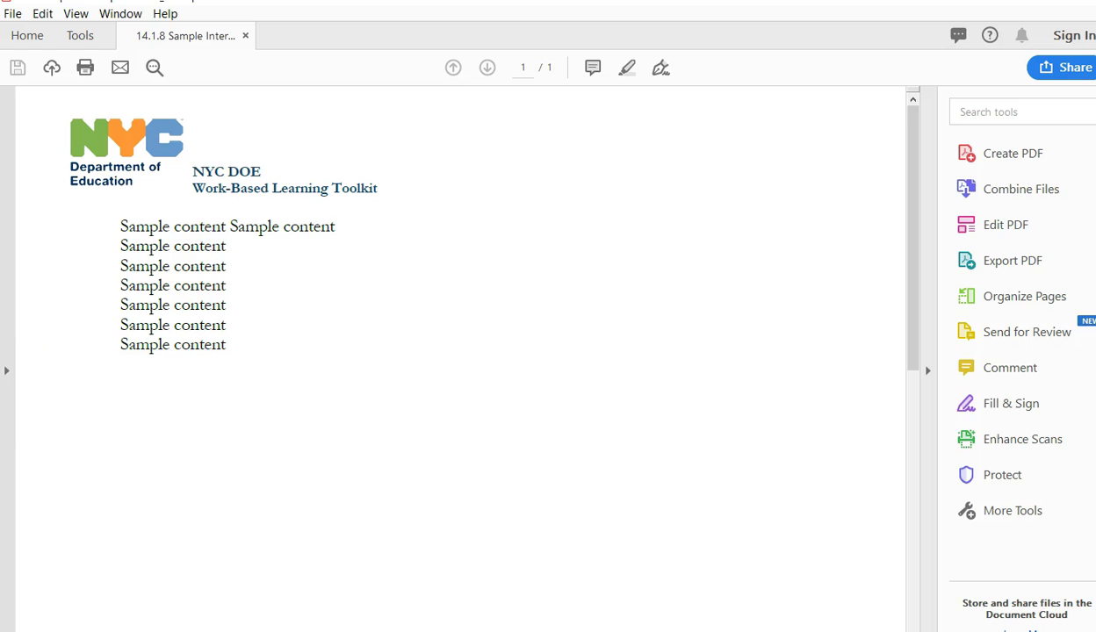
# Switch to File Explorer, open NYC DOE WBL Toolkit Full Set JUN18 from the NYC DOE WBL TOOLKIT folder, and show its page thumbnails.
pyautogui.hotkey('alt', 'Tab')
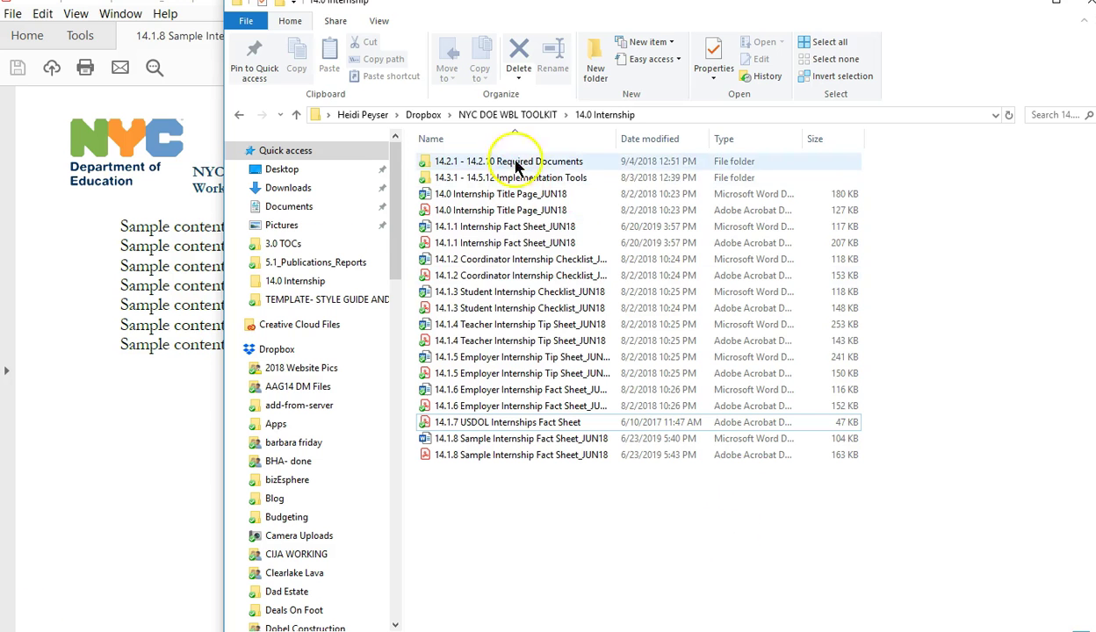
pyautogui.click(531, 115)
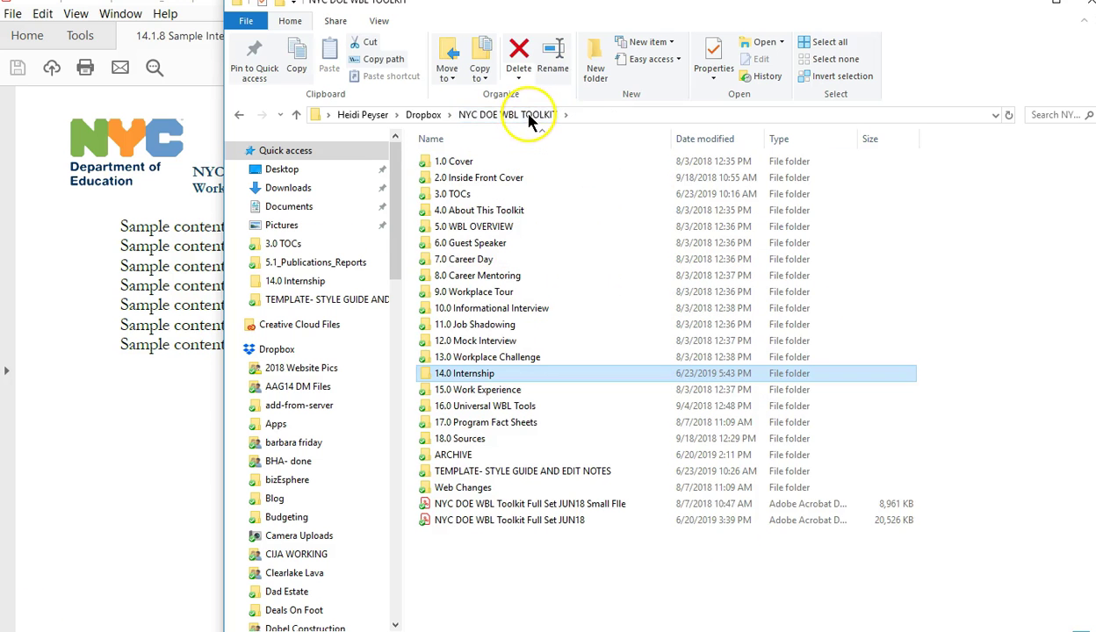
pyautogui.click(509, 522)
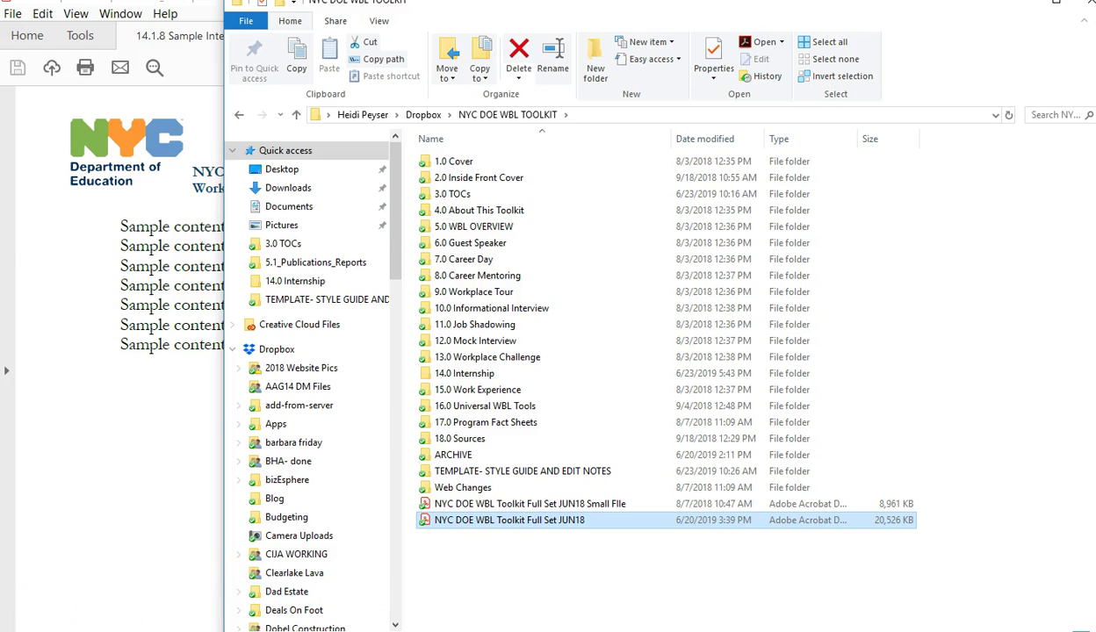
pyautogui.press('Return')
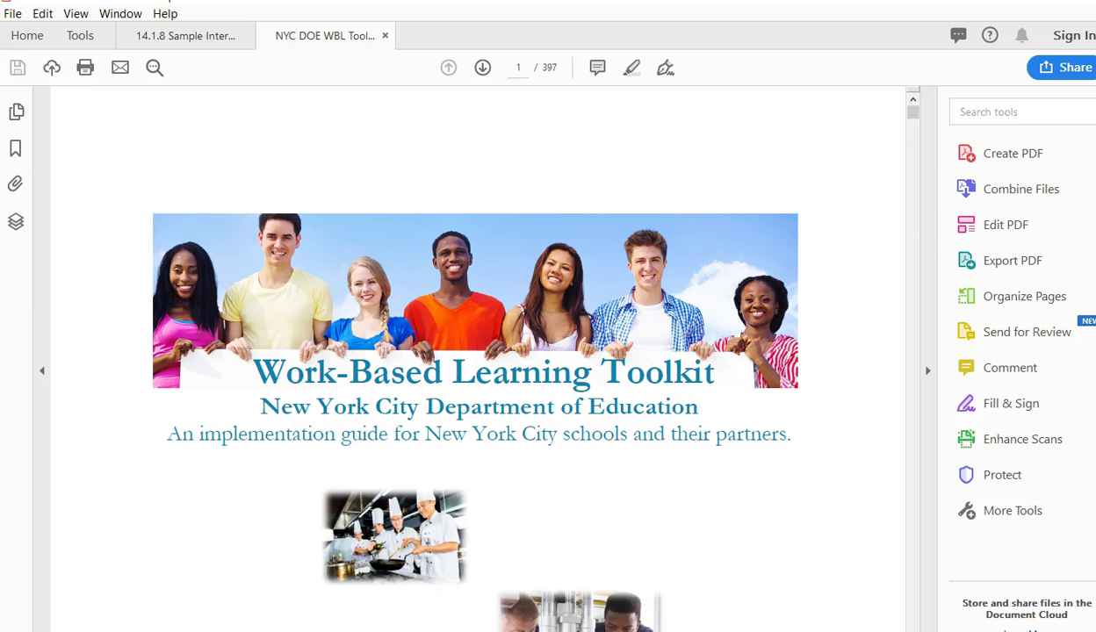
pyautogui.click(20, 115)
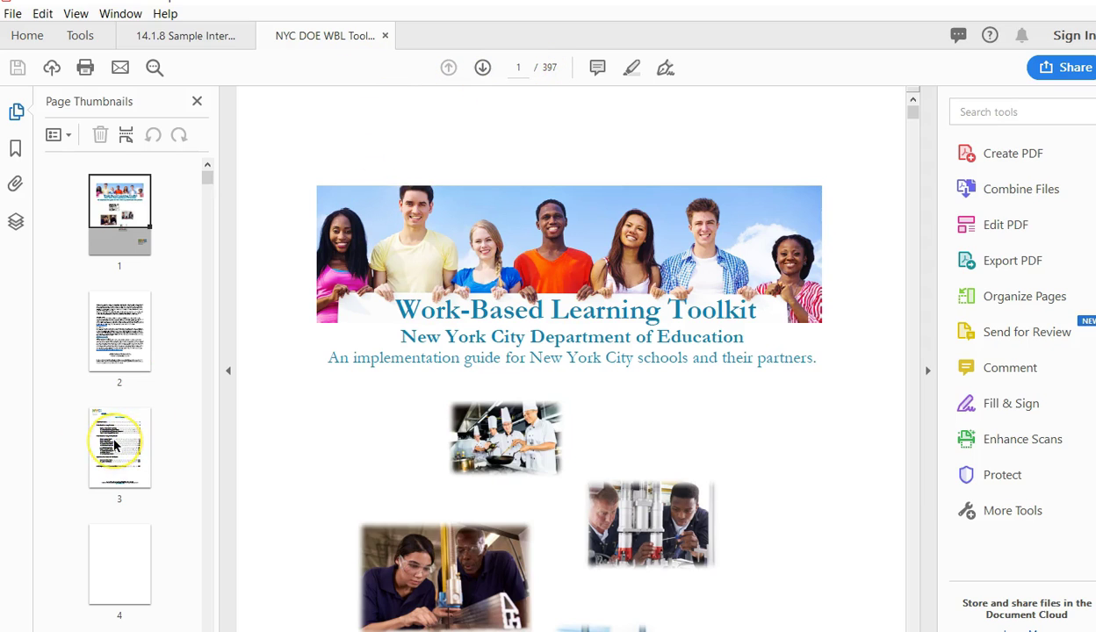
# Go to the Internship Guide title page on PDF page 173 and examine its list of fact sheets, required documents and tools.
pyautogui.scroll(-2, 110, 428)
pyautogui.scroll(-4, 114, 441)
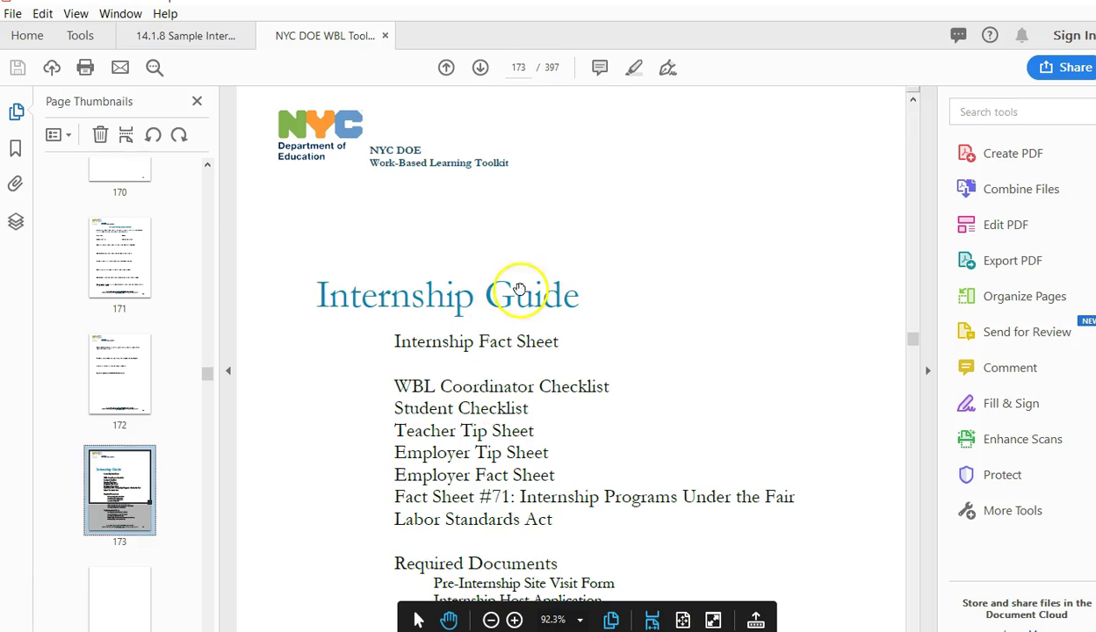
pyautogui.scroll(-6, 501, 275)
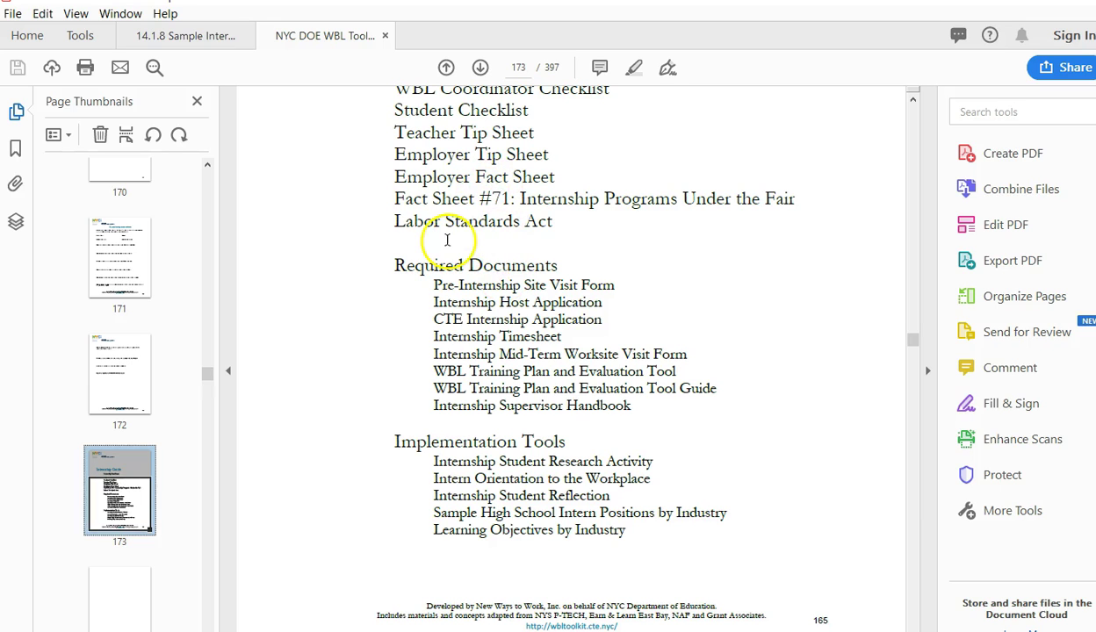
pyautogui.scroll(1, 553, 233)
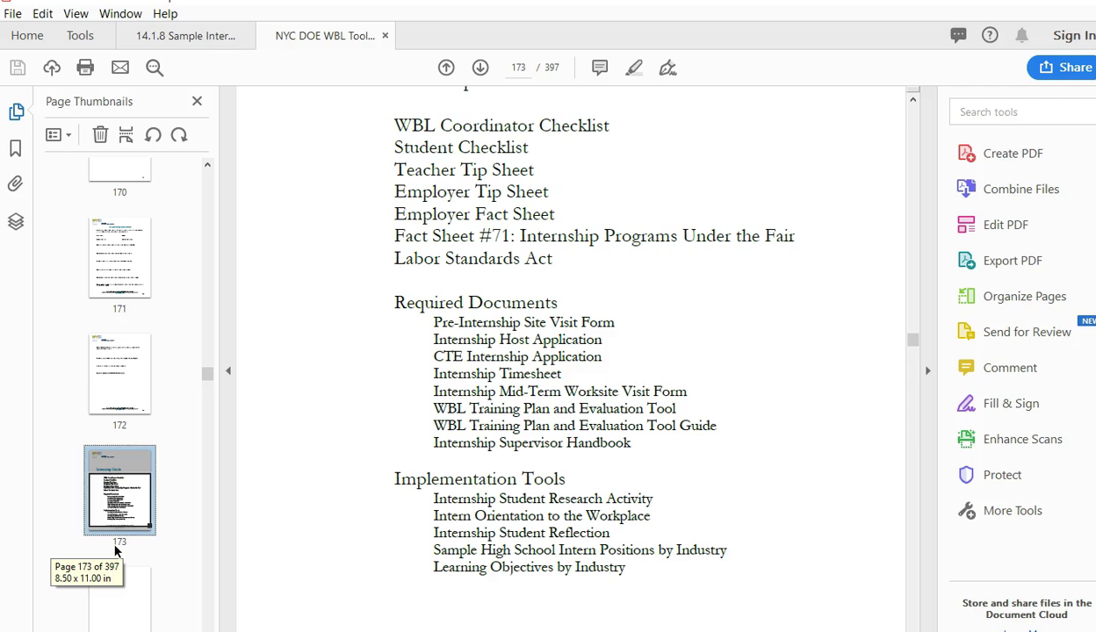
pyautogui.scroll(-1, 116, 550)
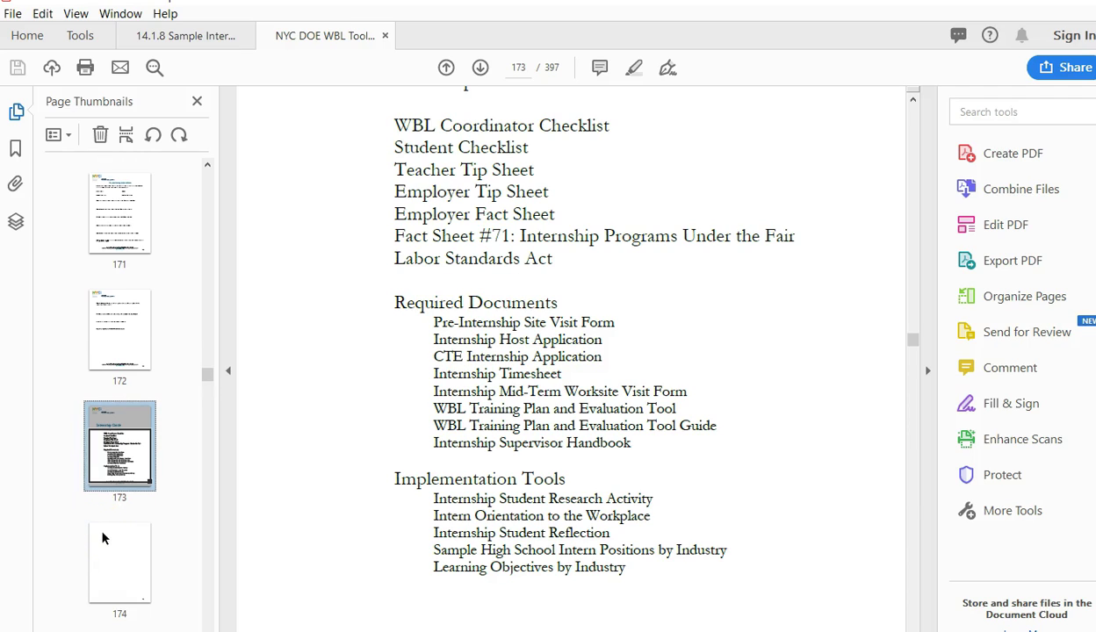
pyautogui.scroll(5, 634, 507)
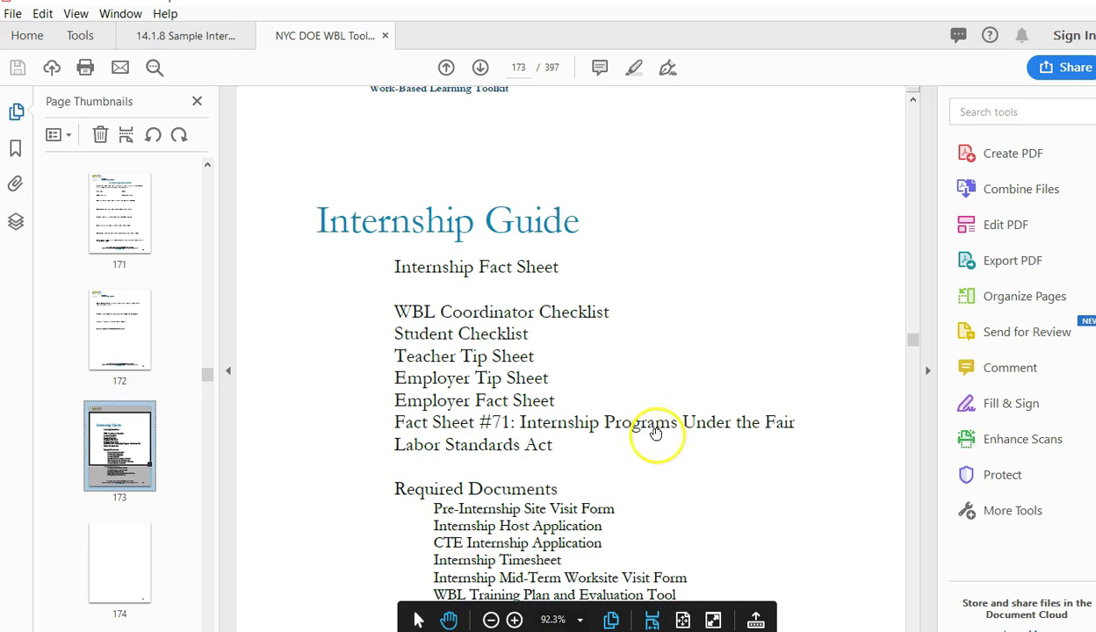
pyautogui.scroll(3, 480, 219)
pyautogui.scroll(-2, 480, 225)
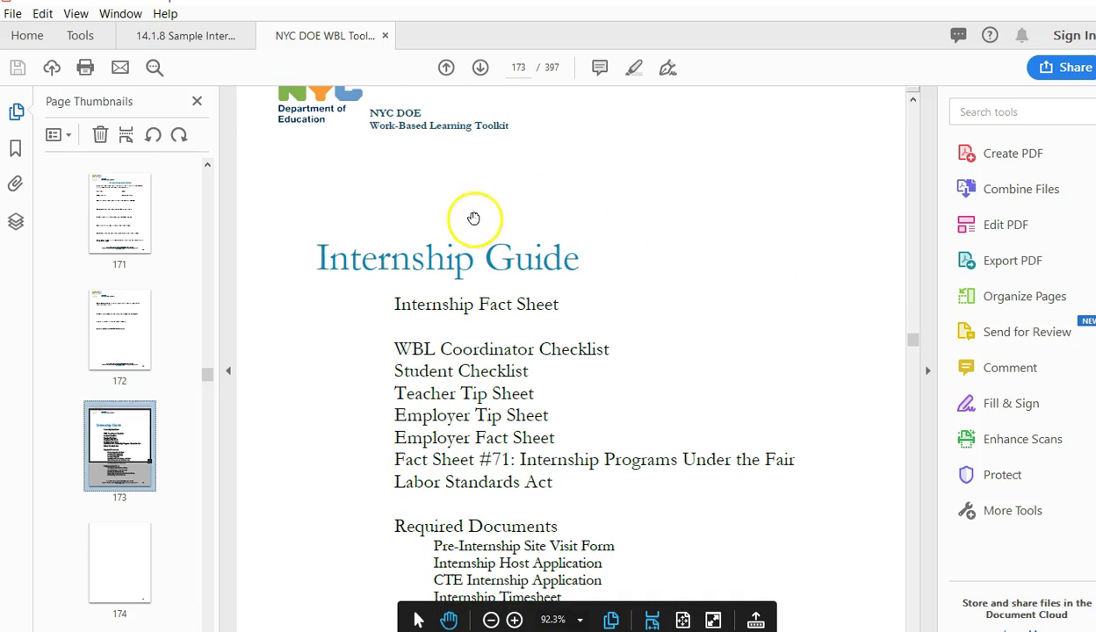
pyautogui.scroll(-5, 420, 485)
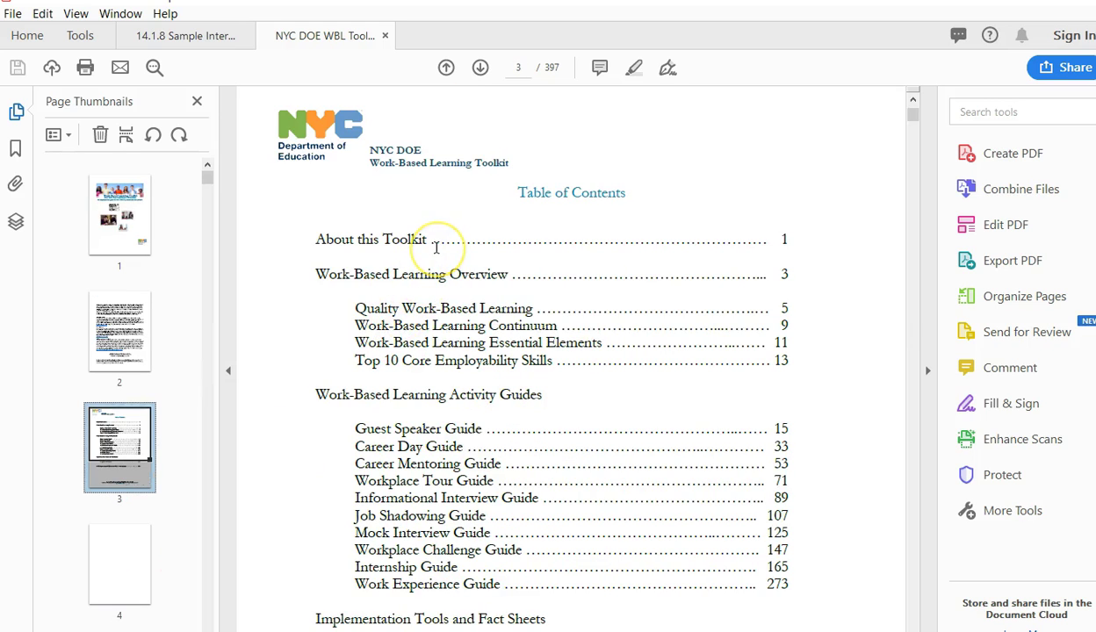
# Examine the Table of Contents and the Checklists, Tip Sheets, Fact Sheets and Tools listing on PDF pages 3 to 6.
pyautogui.scroll(-3, 430, 246)
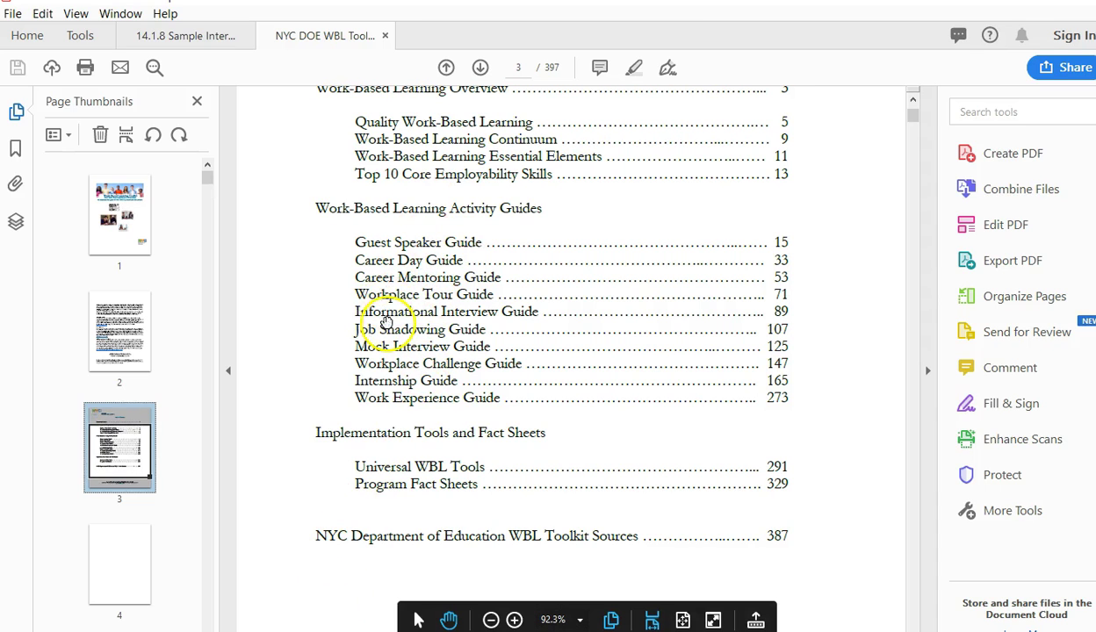
pyautogui.scroll(1, 384, 303)
pyautogui.scroll(-2, 386, 320)
pyautogui.scroll(-4, 386, 321)
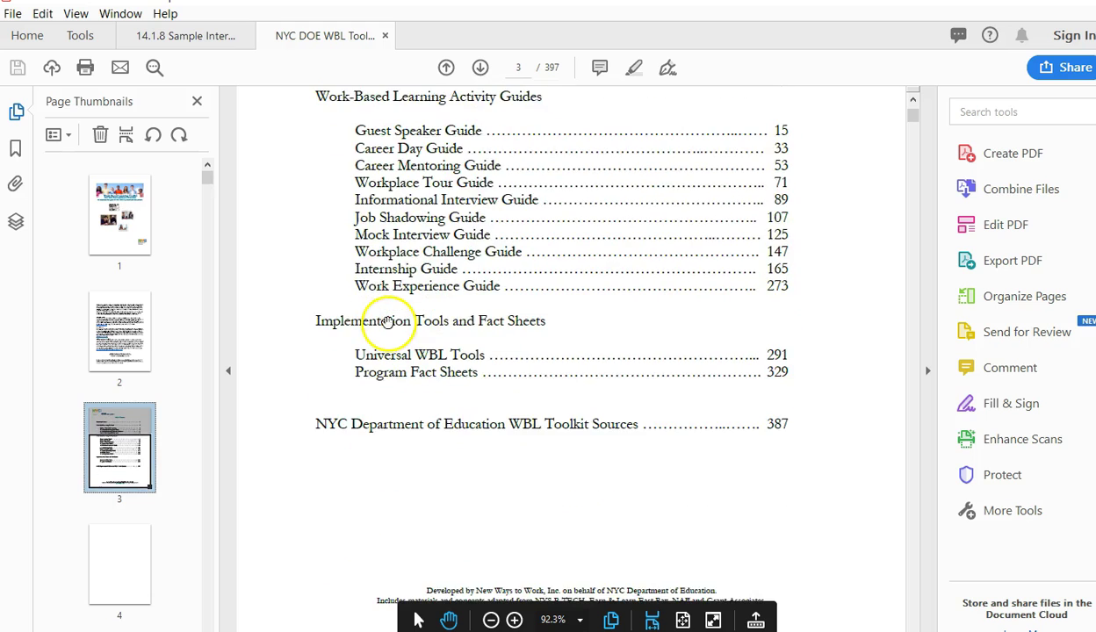
pyautogui.scroll(-10, 387, 321)
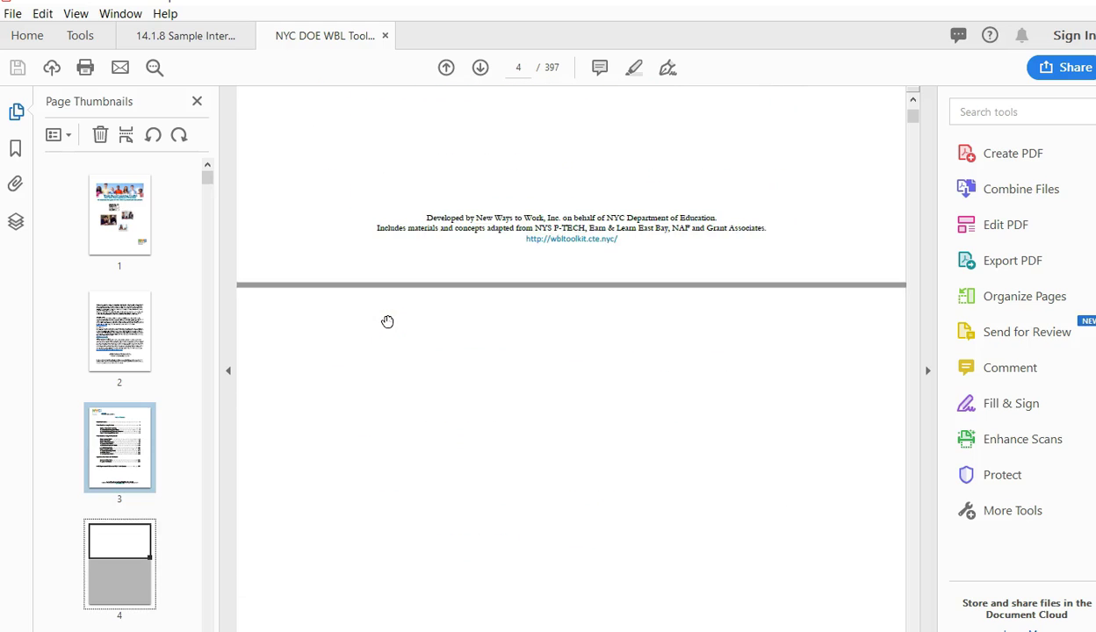
pyautogui.scroll(-3, 386, 320)
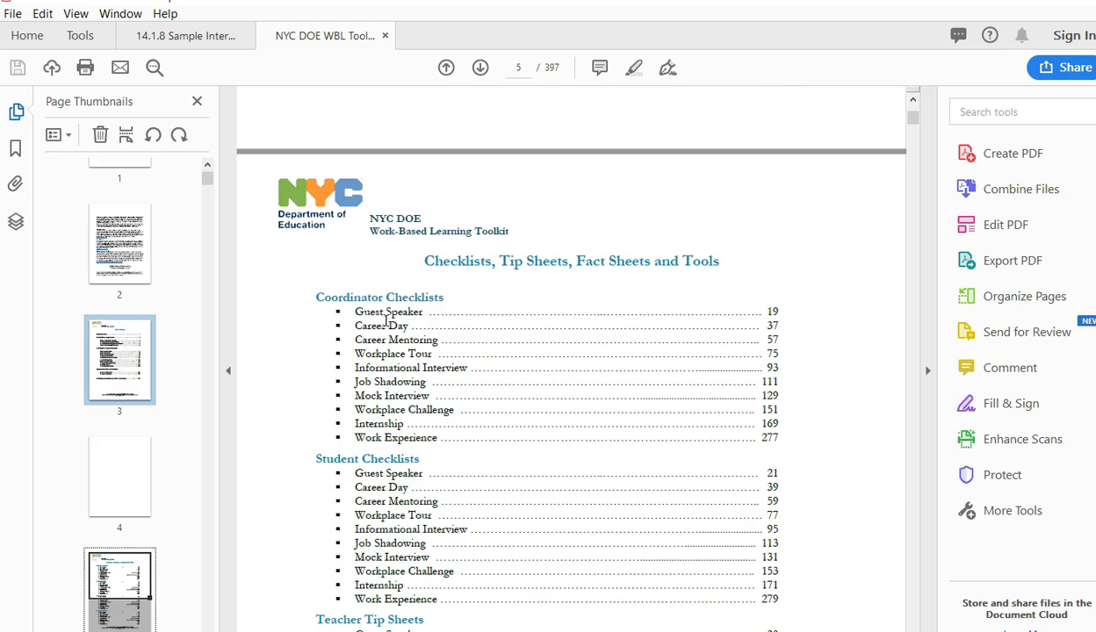
pyautogui.scroll(-4, 357, 507)
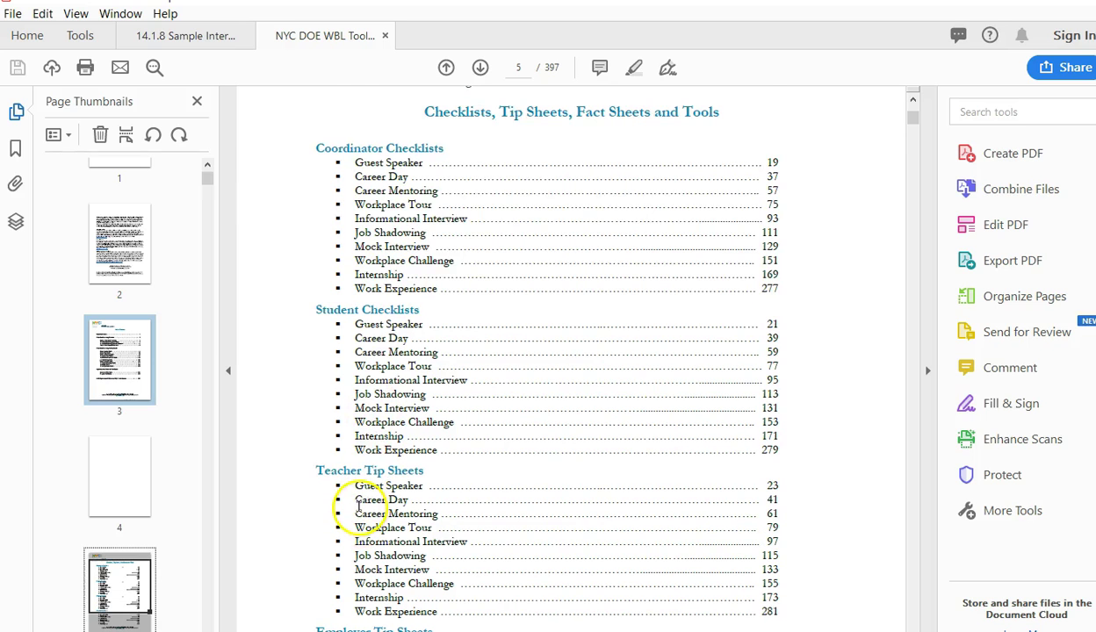
pyautogui.scroll(1, 358, 506)
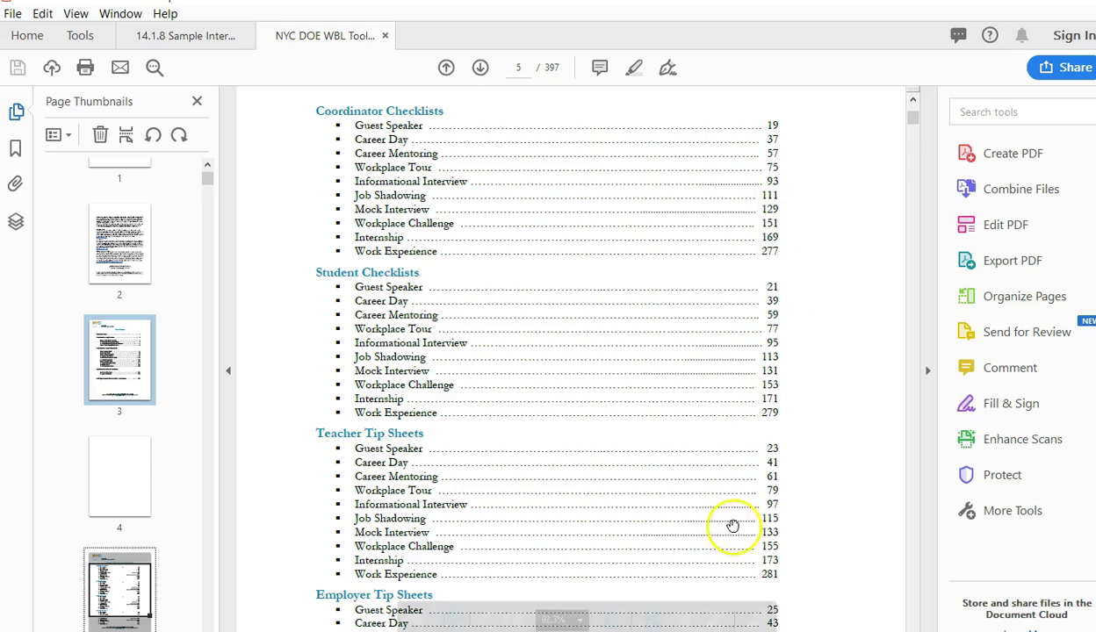
pyautogui.scroll(-12, 775, 577)
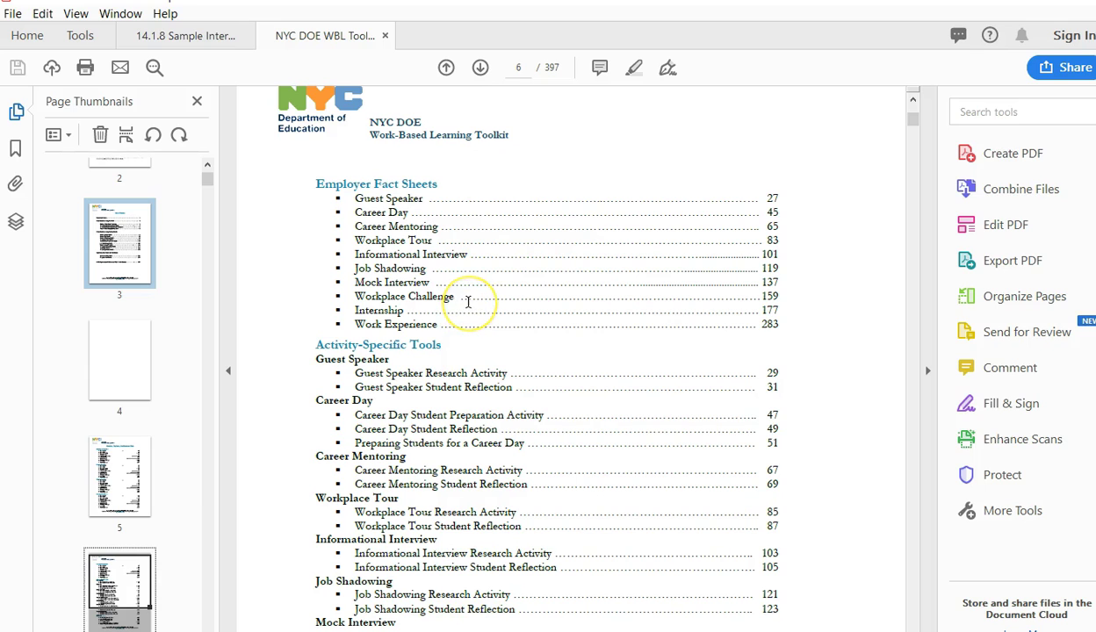
# Open the toolkit PDF for editing and look at the Header & Footer options without choosing one.
pyautogui.click(1006, 225)
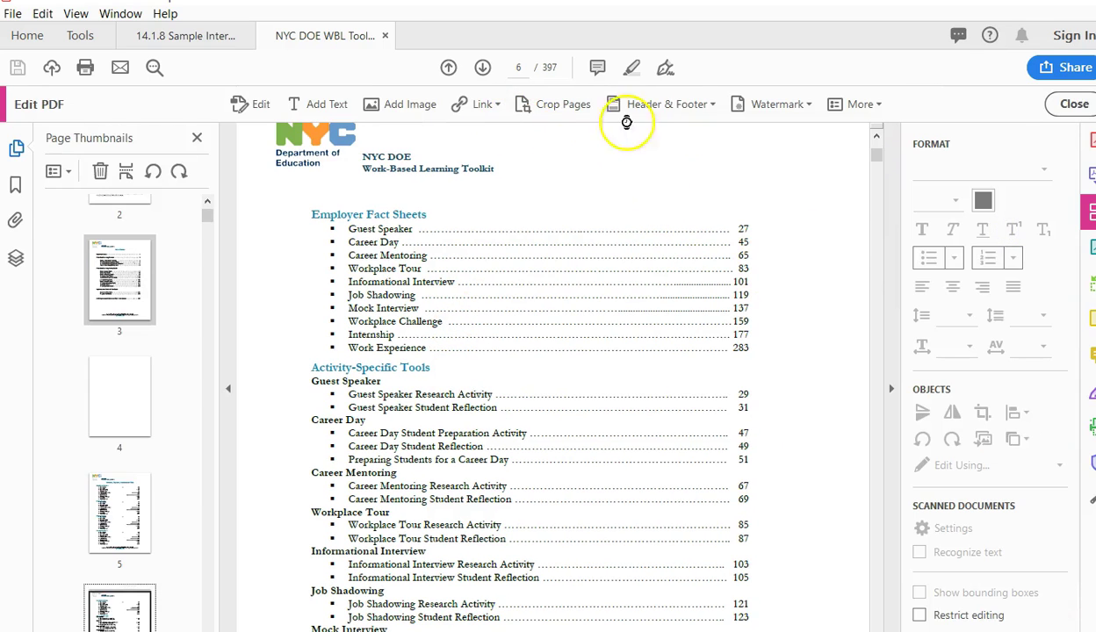
pyautogui.click(713, 104)
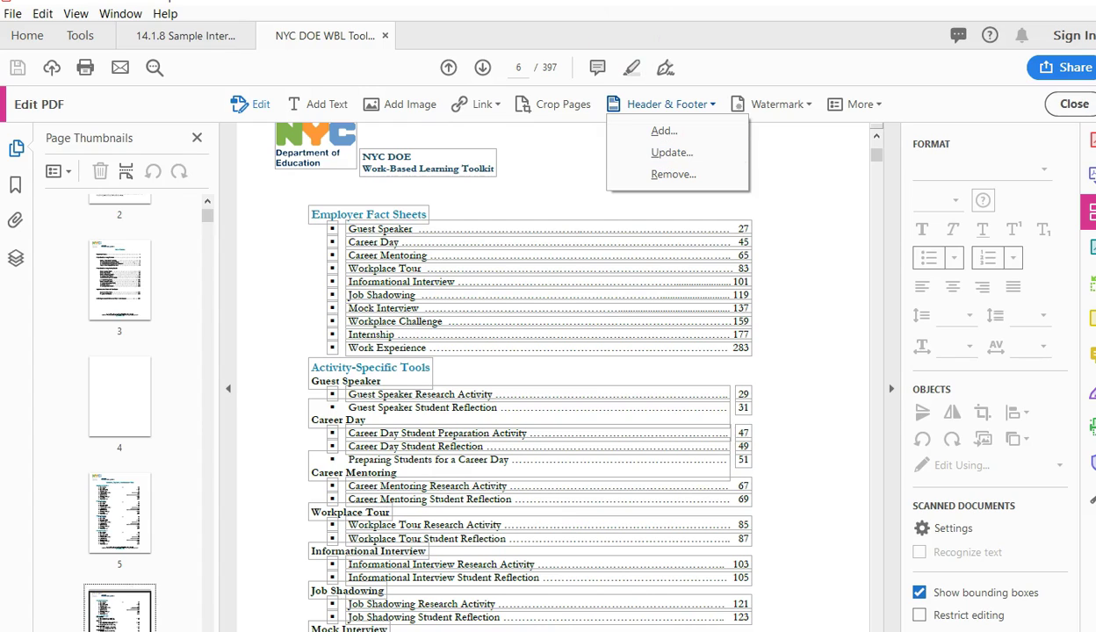
pyautogui.click(518, 13)
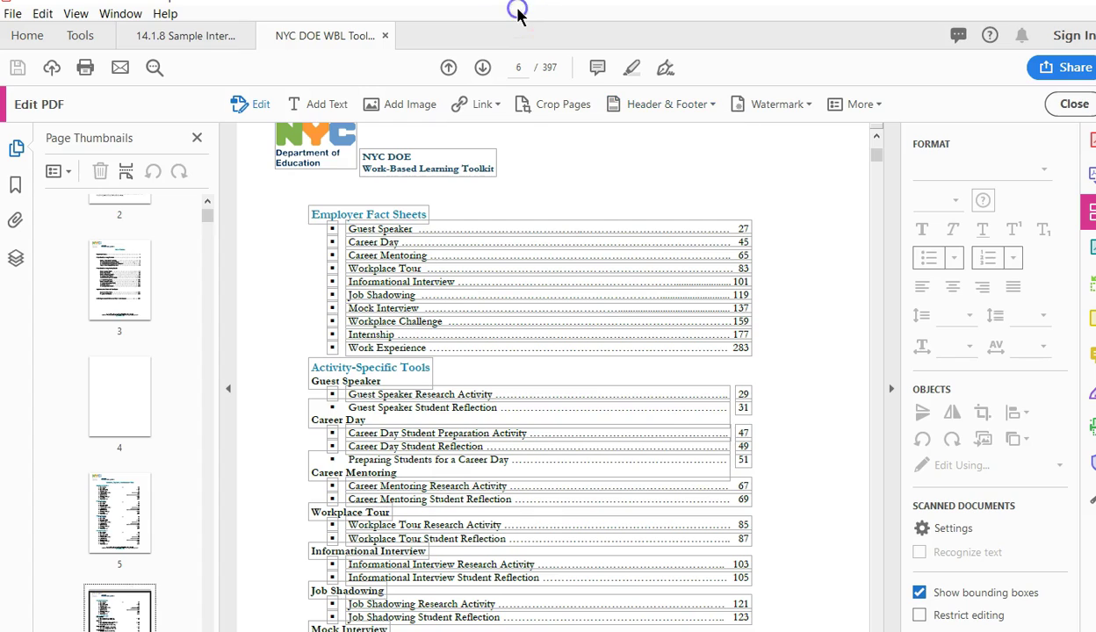